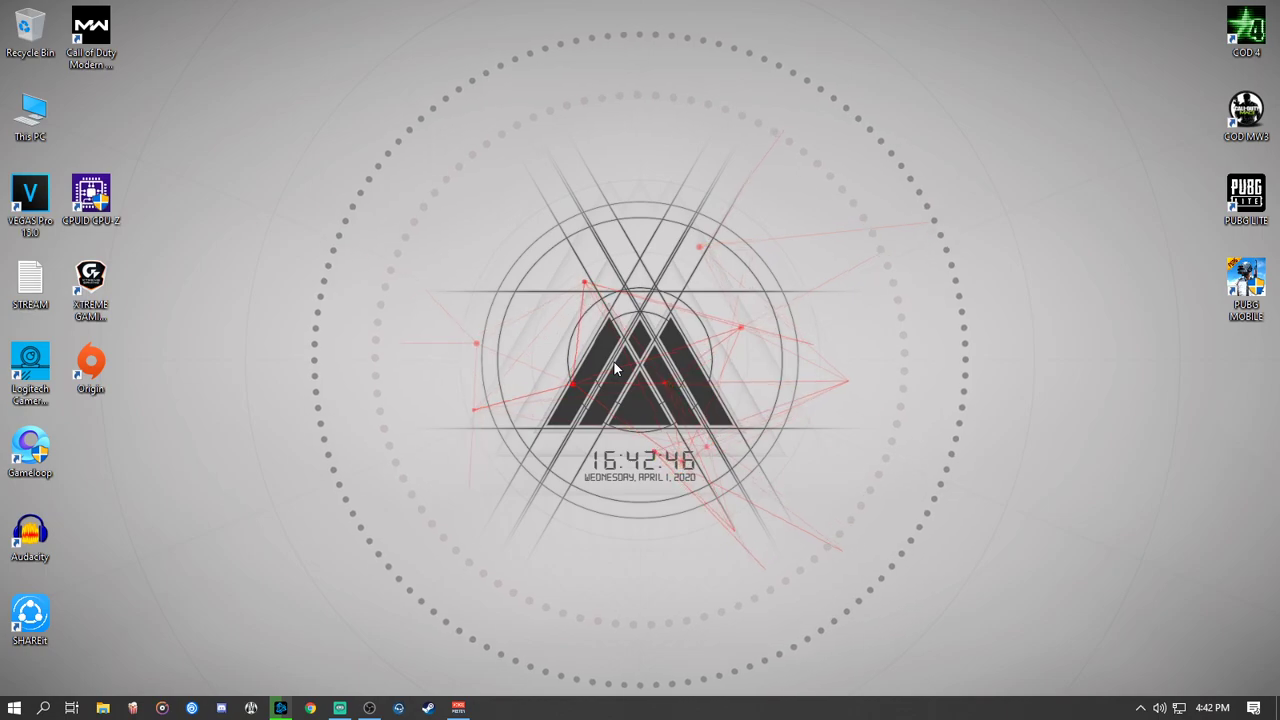
Step: Launch Microsoft Edge from Windows search and go to speedtest.net
{"action": "left_click", "coordinate": [43, 708]}
{"action": "type", "text": "e"}
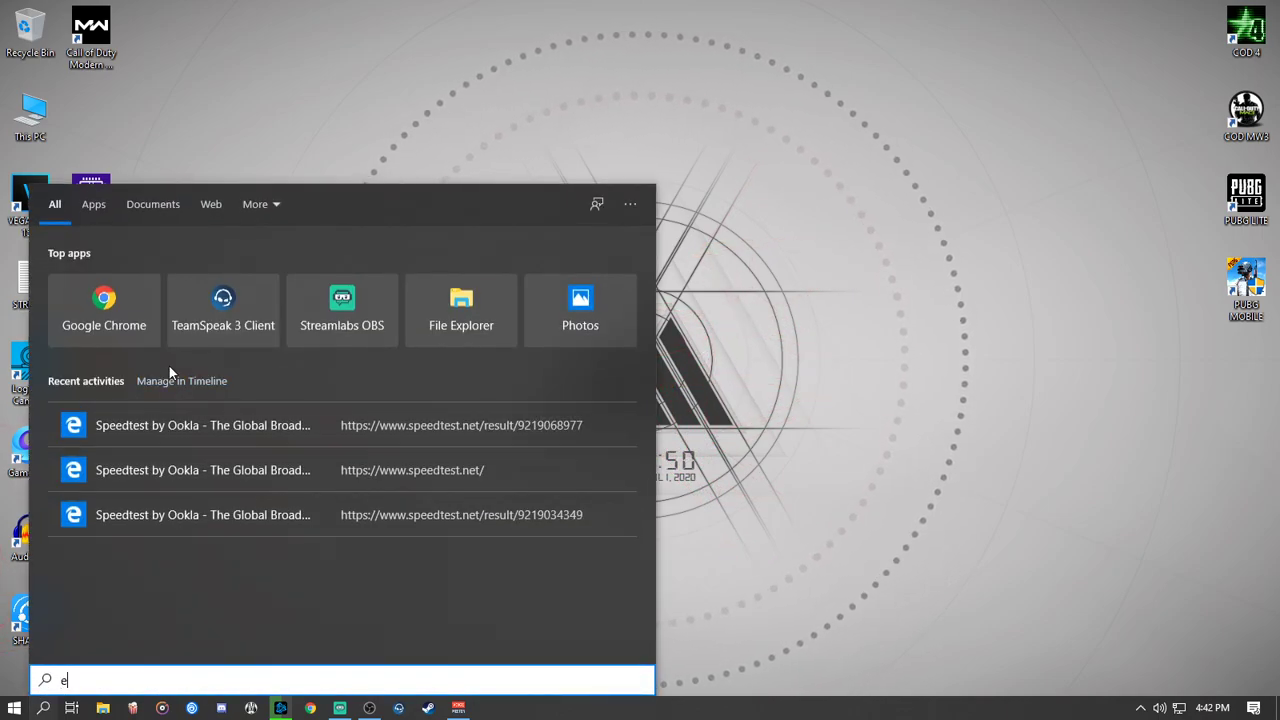
{"action": "left_click", "coordinate": [131, 286]}
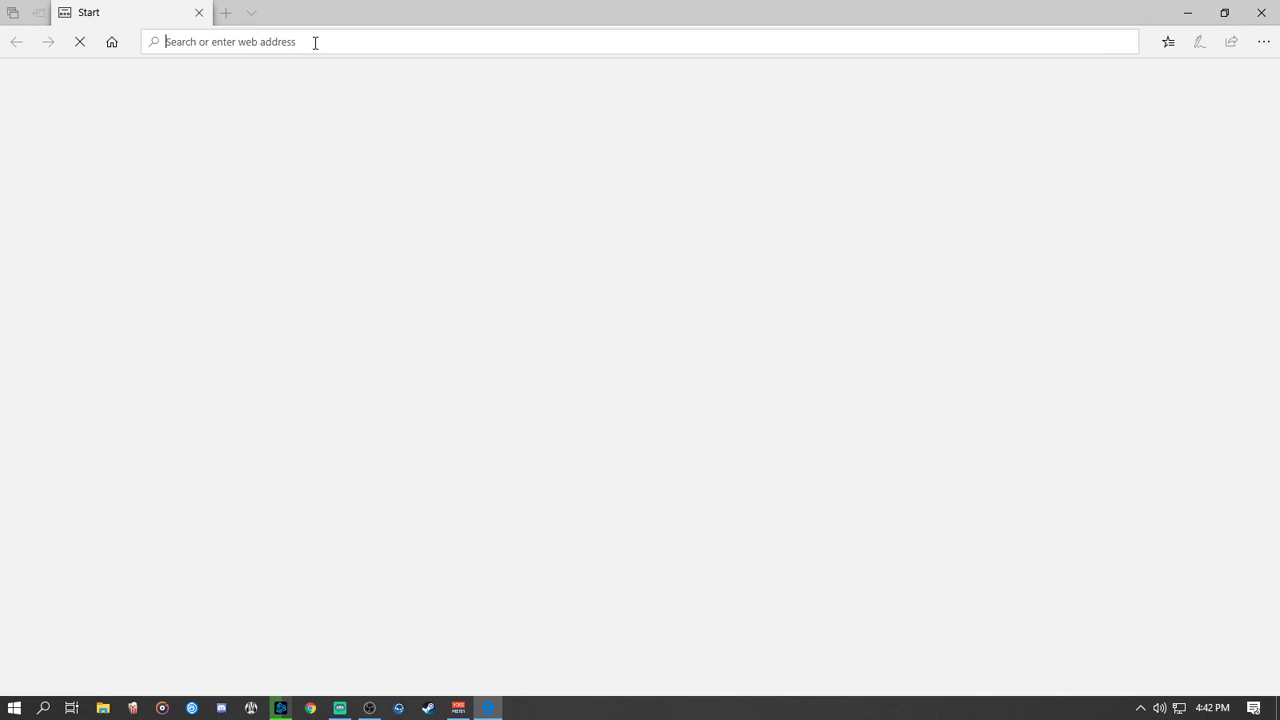
{"action": "type", "text": "speedtest.net/"}
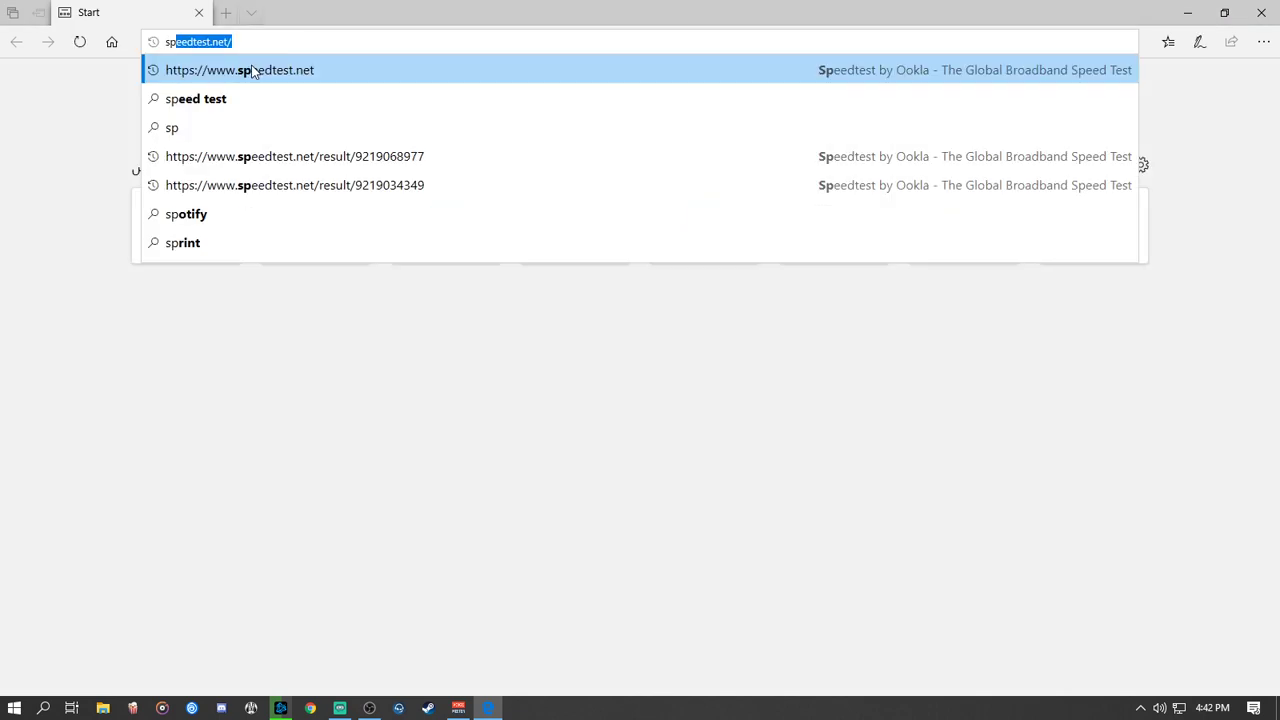
{"action": "left_click", "coordinate": [251, 66]}
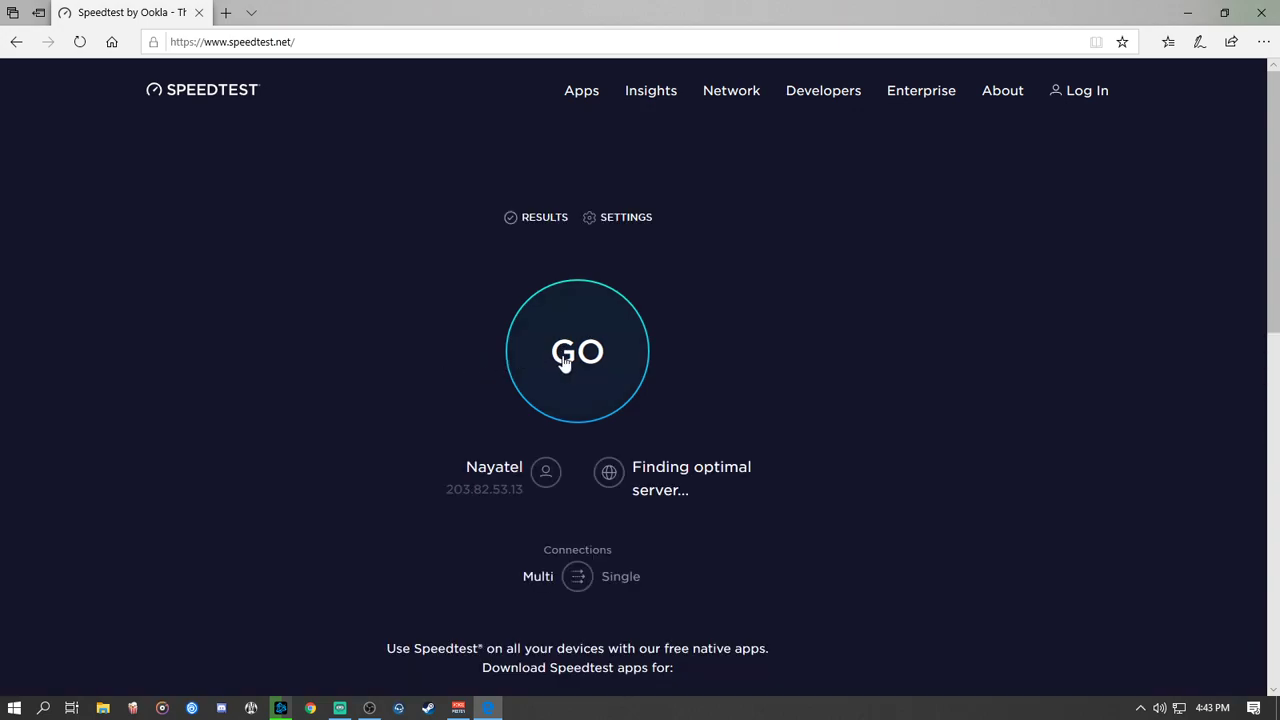
Step: Run the speed test (2 ms ping, 0.79 Mbps down, 9.44 Mbps up) and close the browser
{"action": "left_click", "coordinate": [584, 368]}
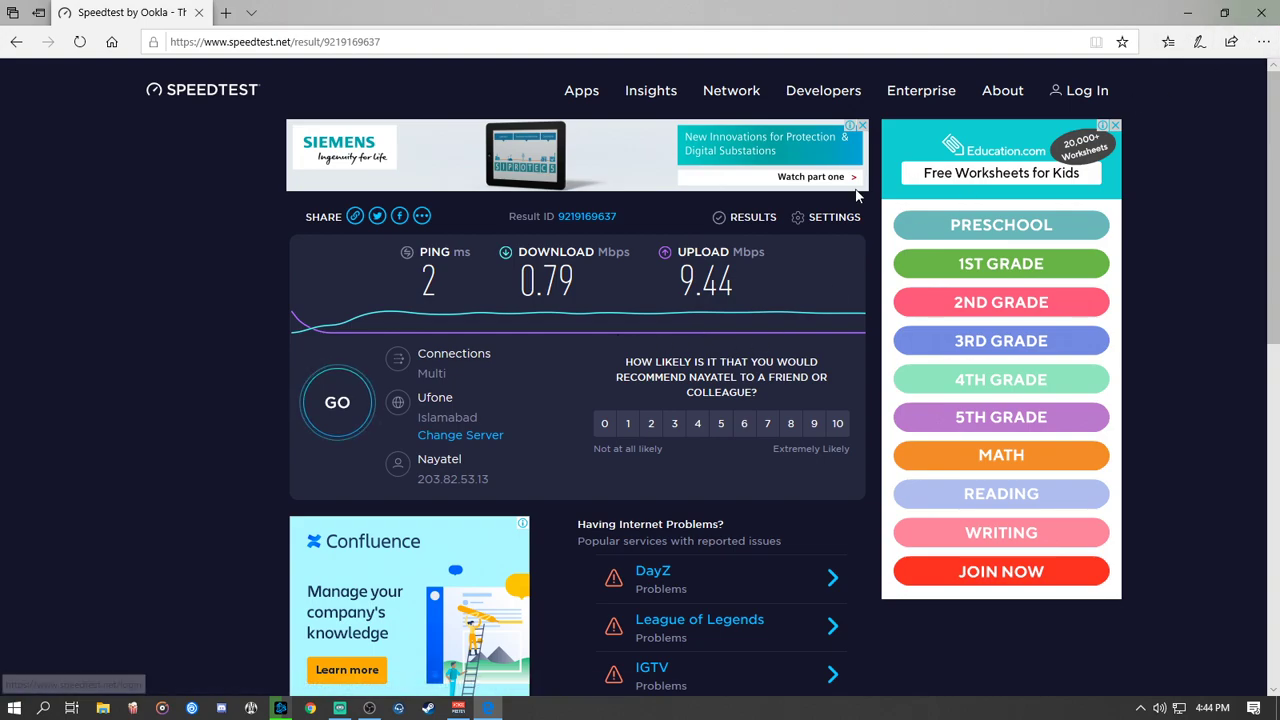
{"action": "left_click", "coordinate": [1264, 12]}
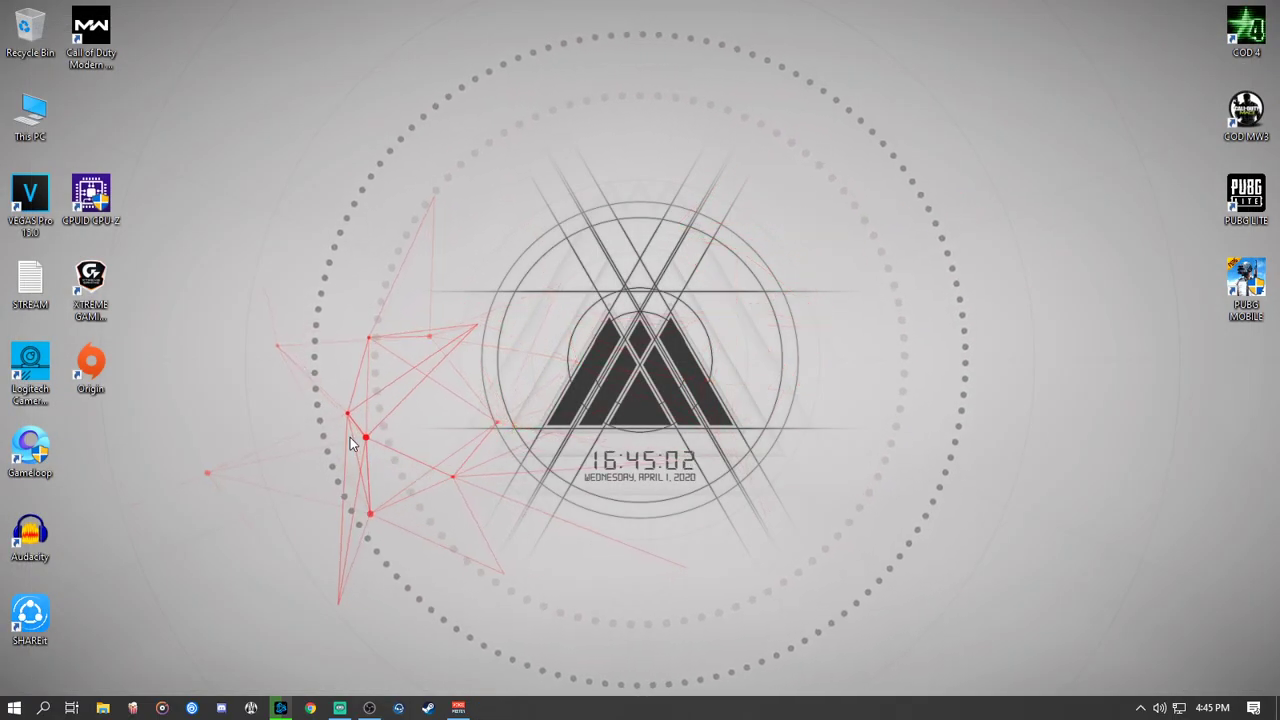
Step: Restore the Streamlabs OBS window and open its Settings on the General page
{"action": "left_click", "coordinate": [340, 708]}
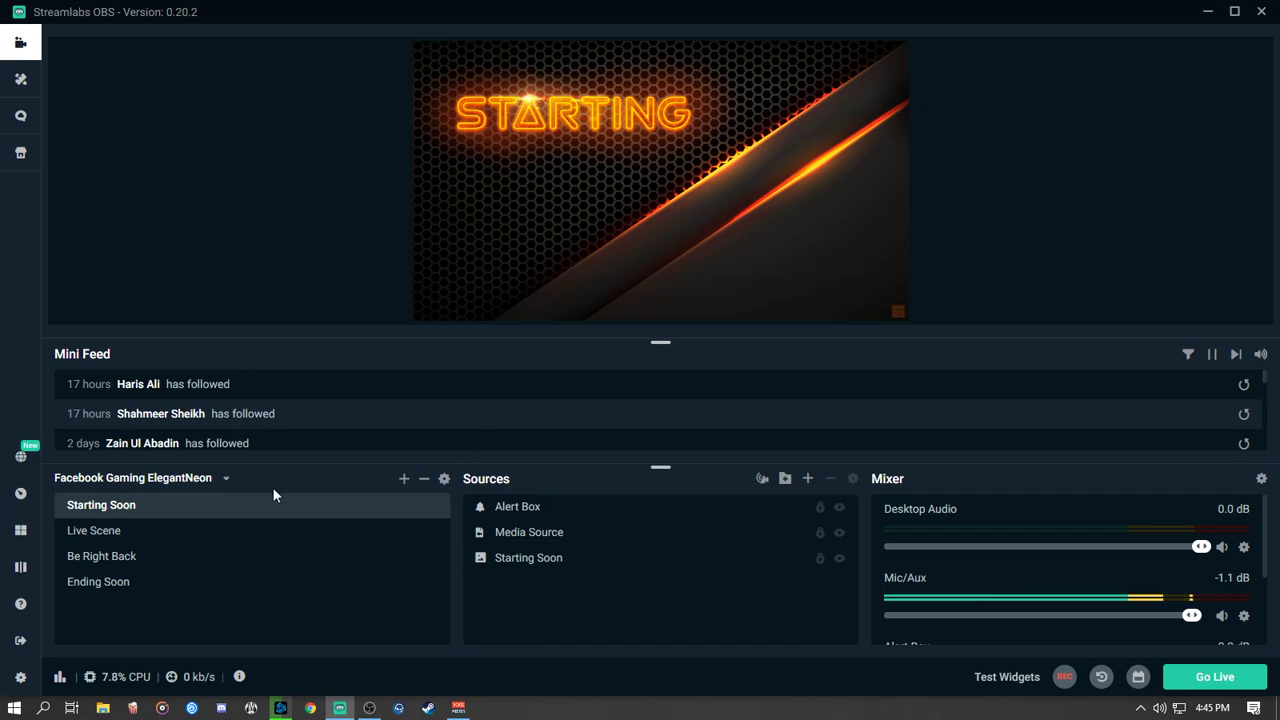
{"action": "left_click", "coordinate": [18, 678]}
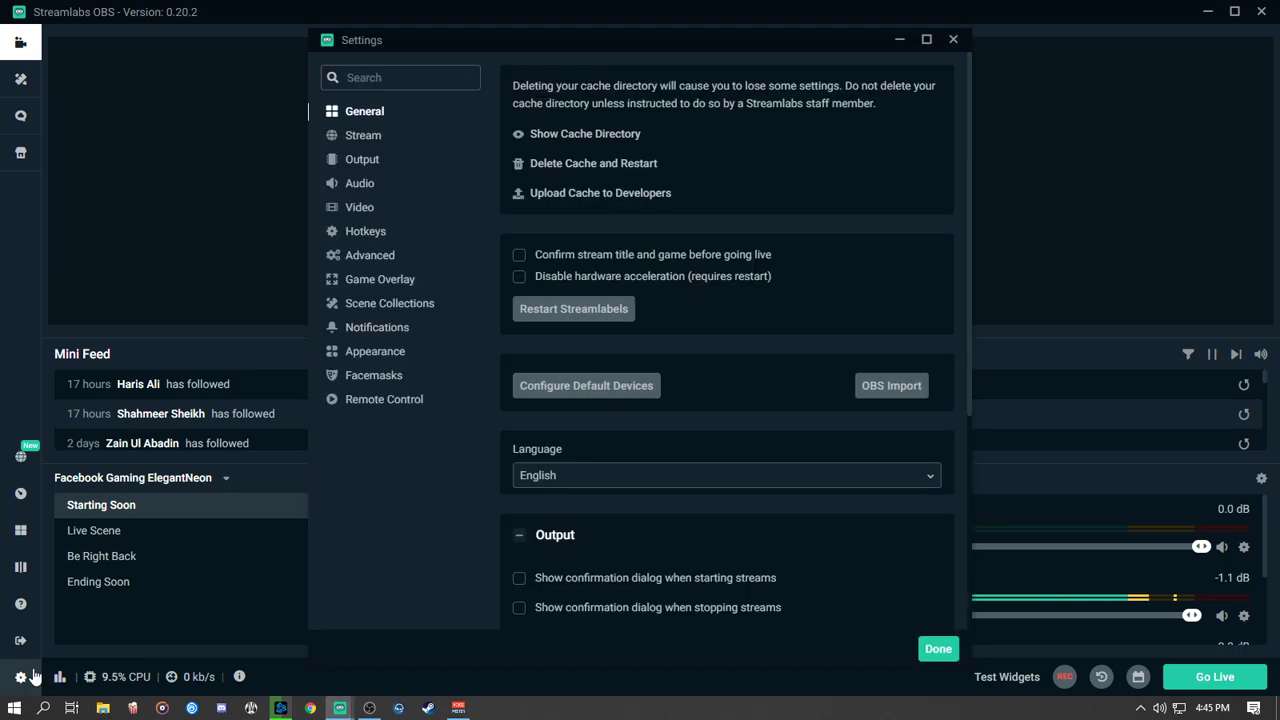
Step: Review the Stream server and key settings, then show the Video page (1600x900, 1280x720, 60 FPS)
{"action": "left_click", "coordinate": [390, 142]}
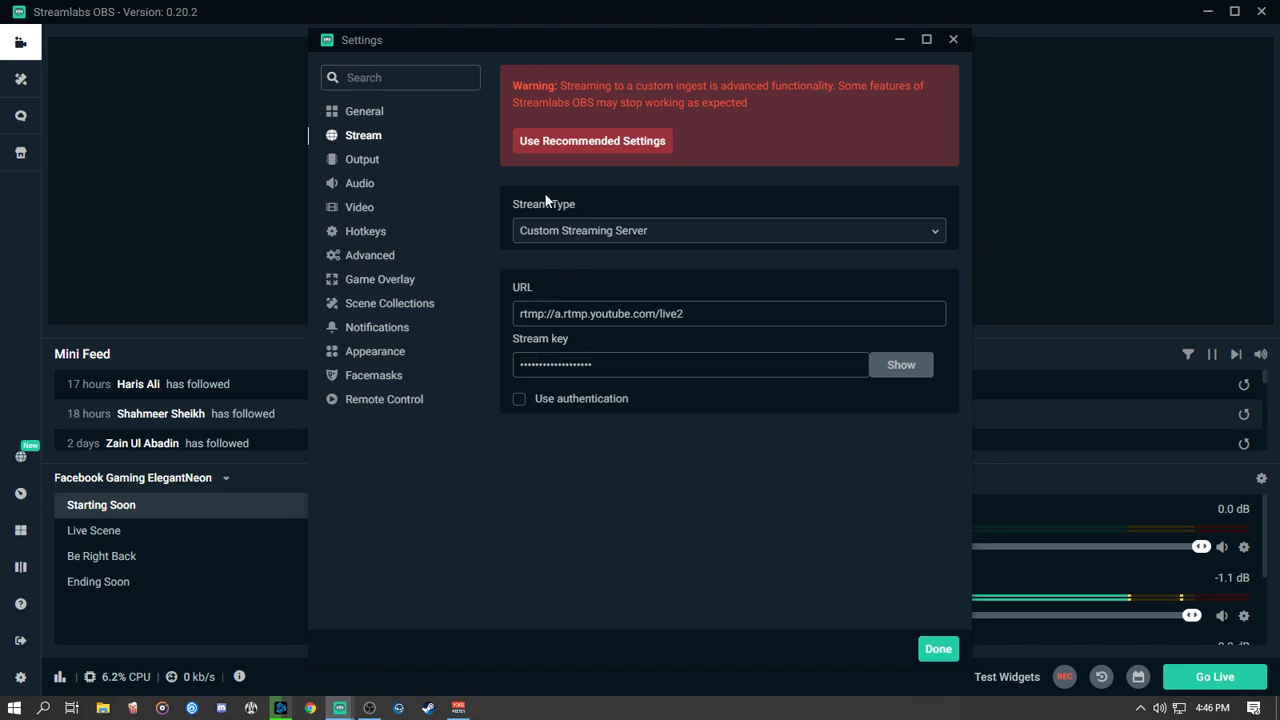
{"action": "left_click", "coordinate": [359, 210]}
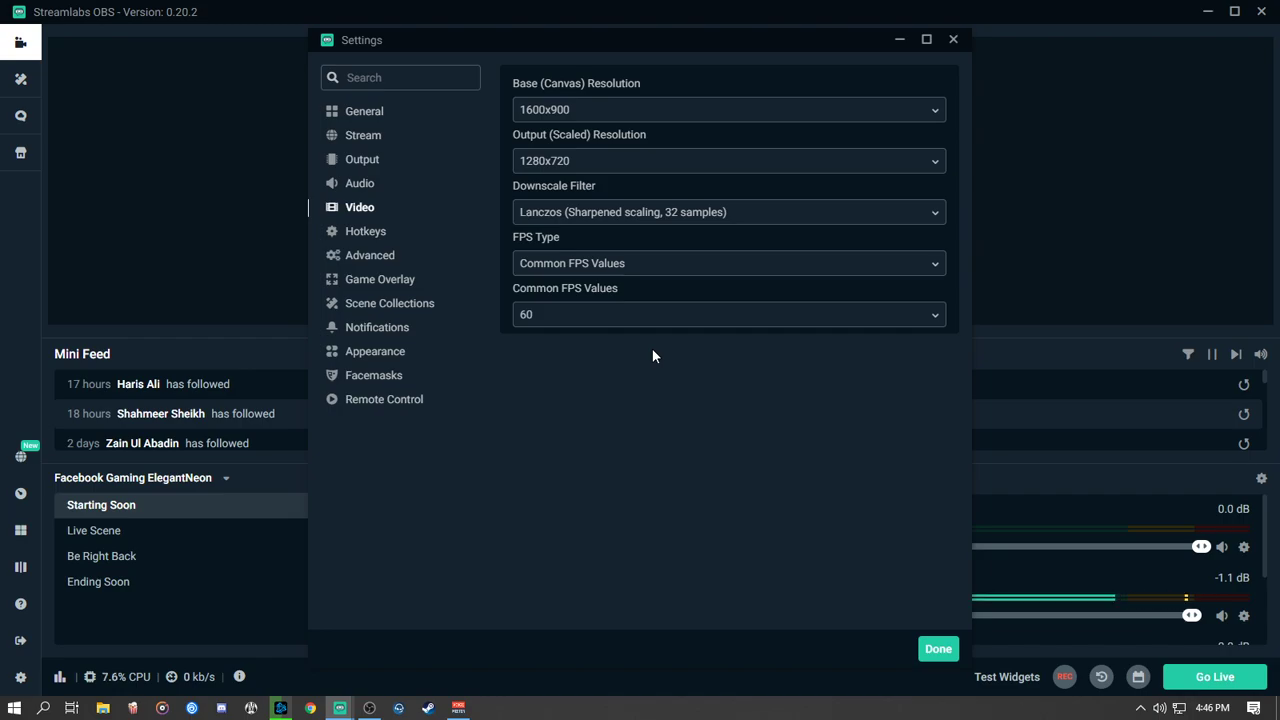
Step: Set the base canvas resolution to 1600x900 and the scaled output resolution to 1280x720
{"action": "left_click", "coordinate": [661, 112]}
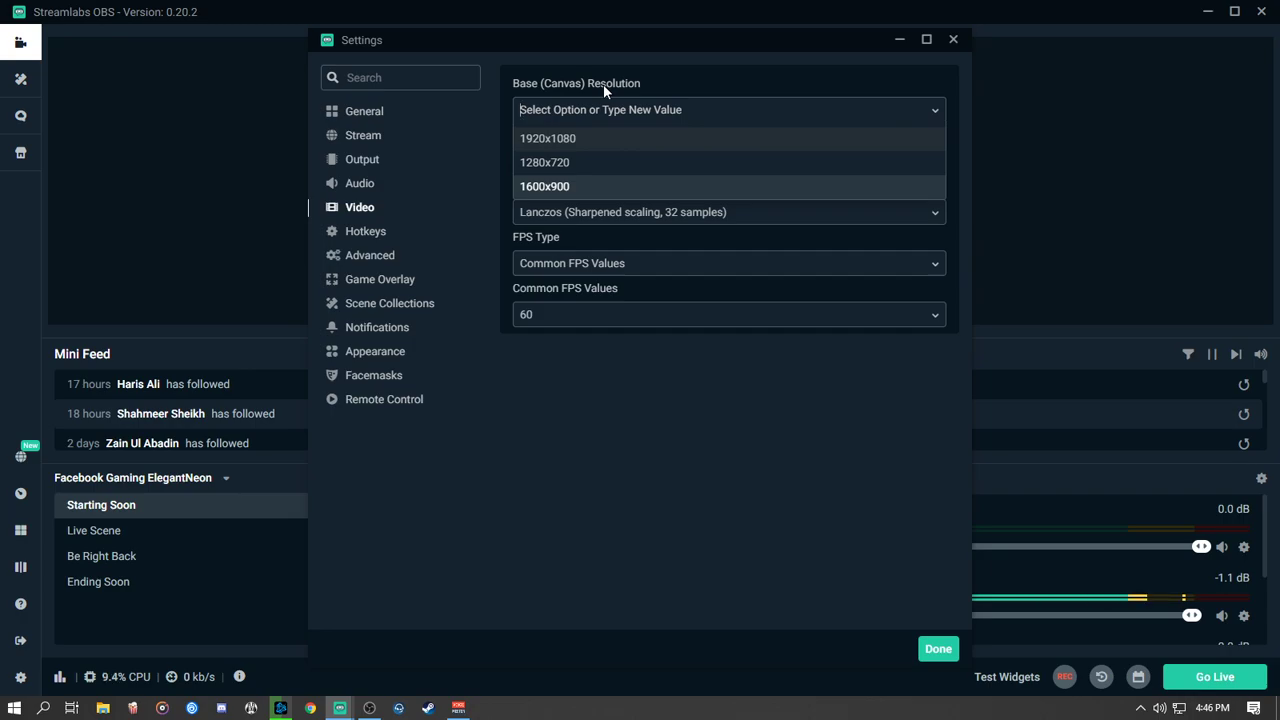
{"action": "left_click", "coordinate": [555, 186]}
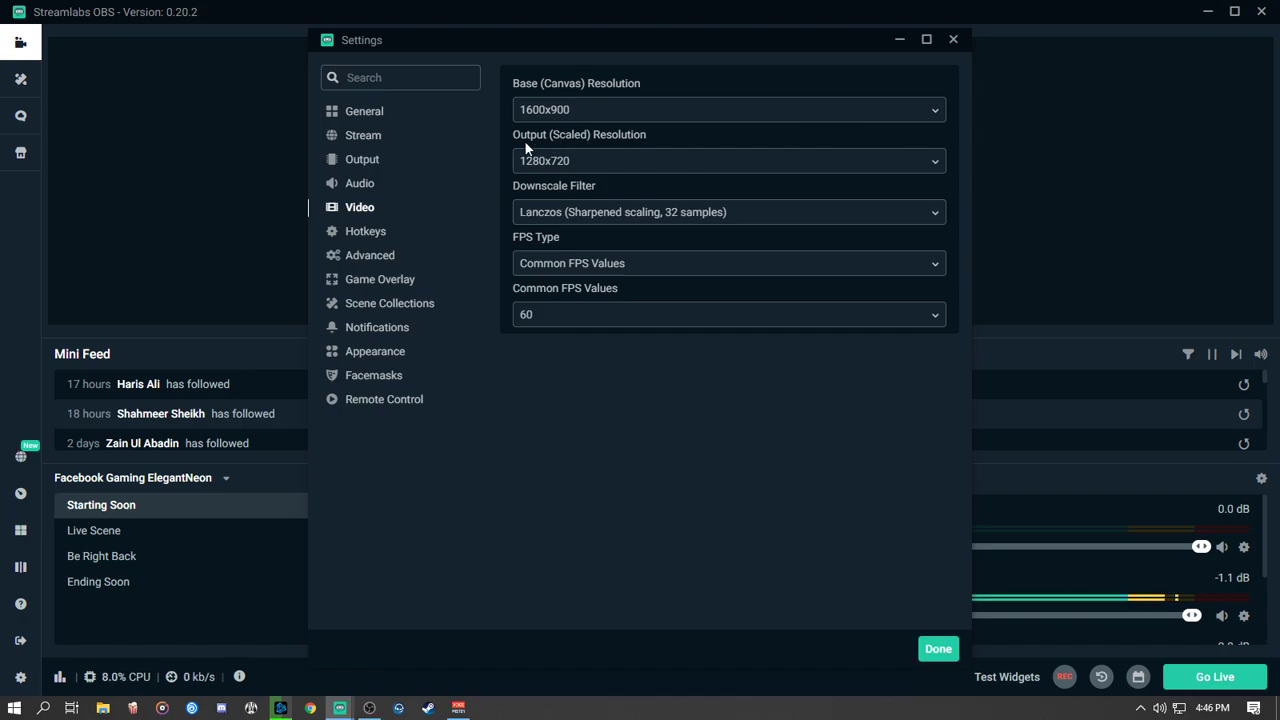
{"action": "left_click", "coordinate": [583, 163]}
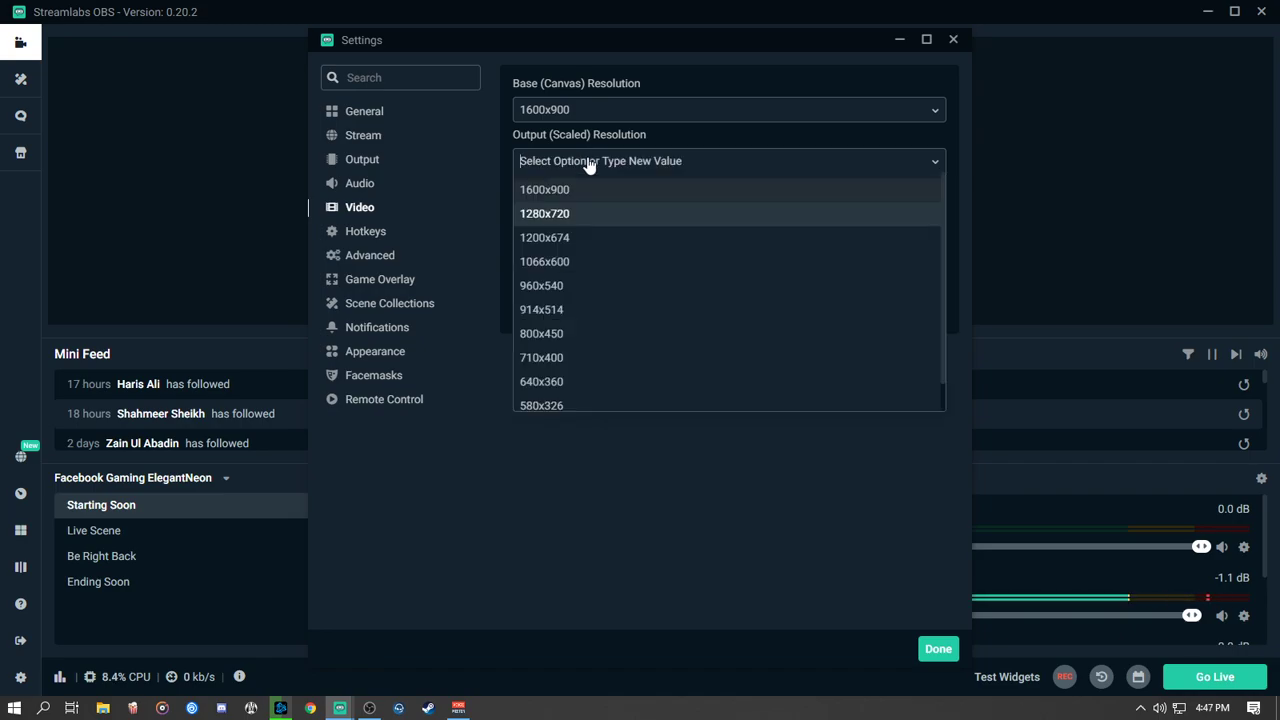
{"action": "left_click", "coordinate": [563, 213]}
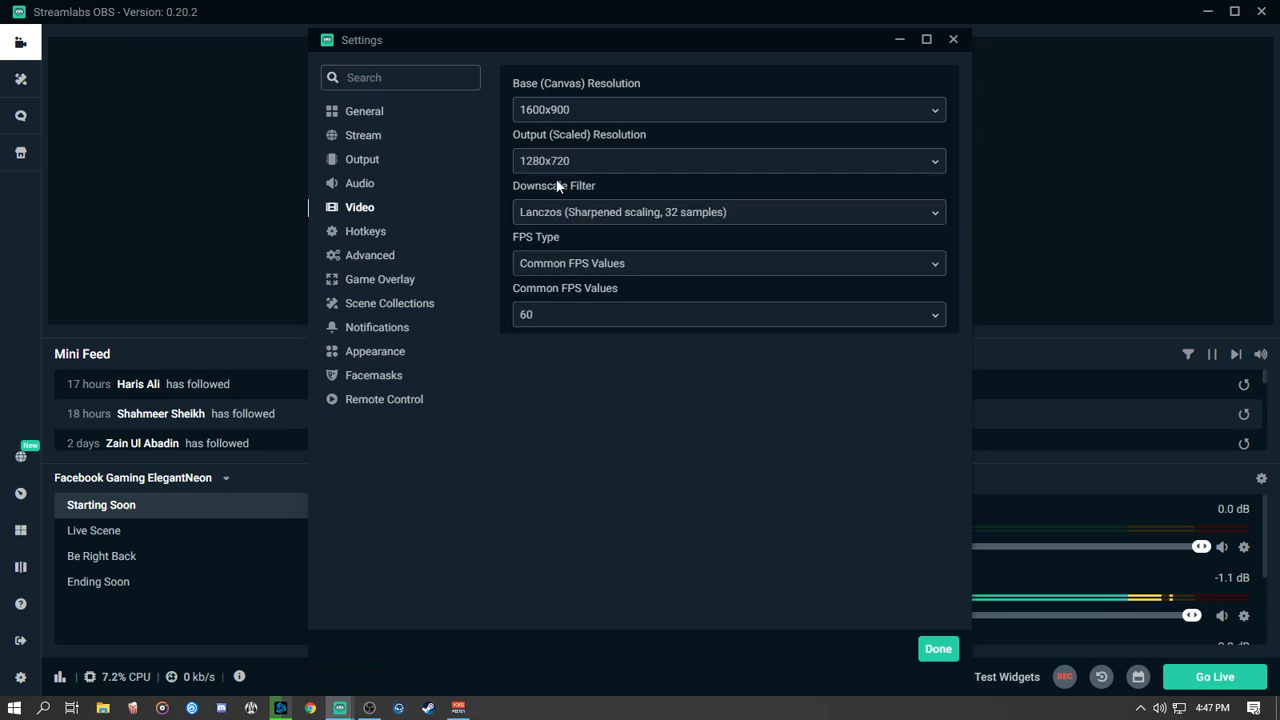
{"action": "left_click", "coordinate": [596, 166]}
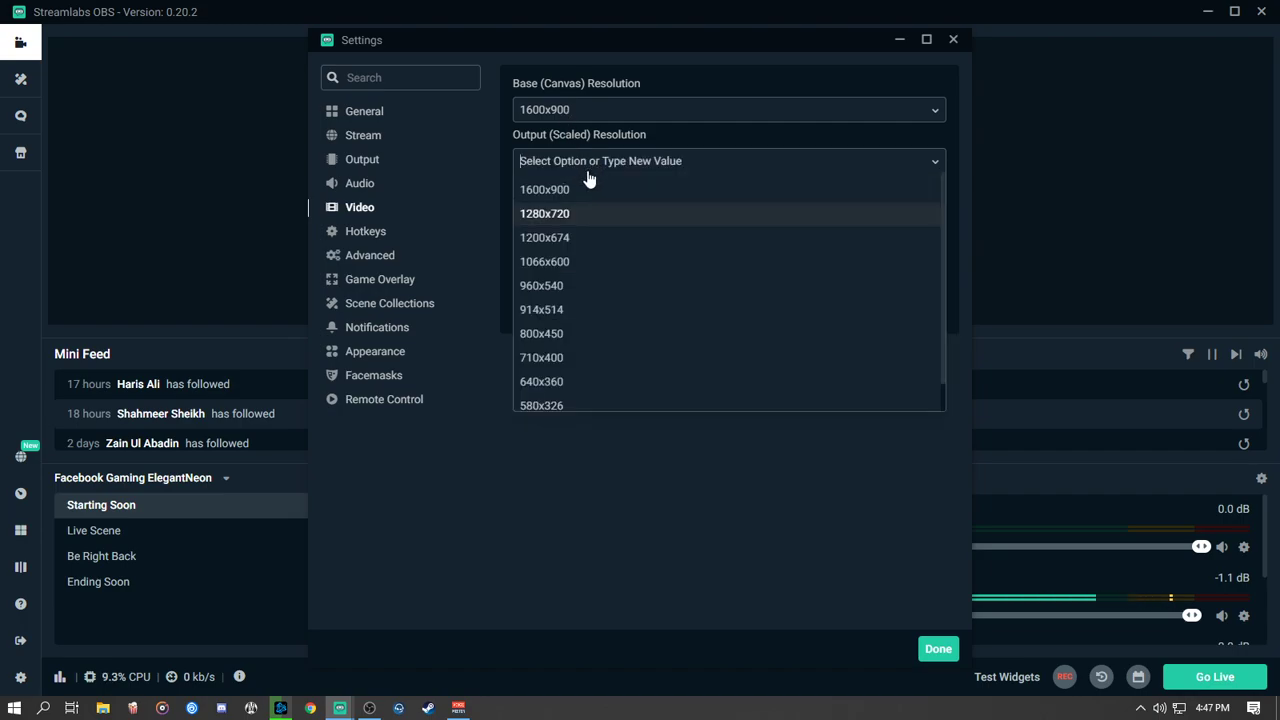
{"action": "left_click", "coordinate": [553, 214]}
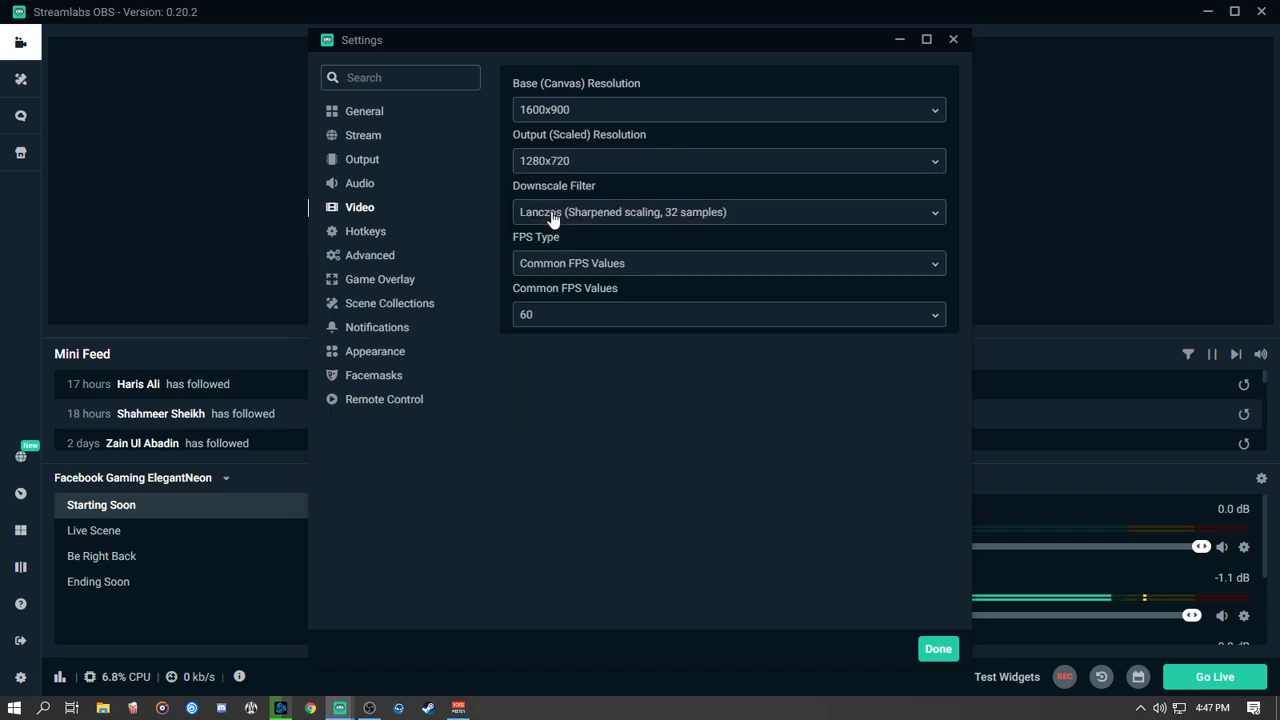
{"action": "left_click", "coordinate": [620, 222]}
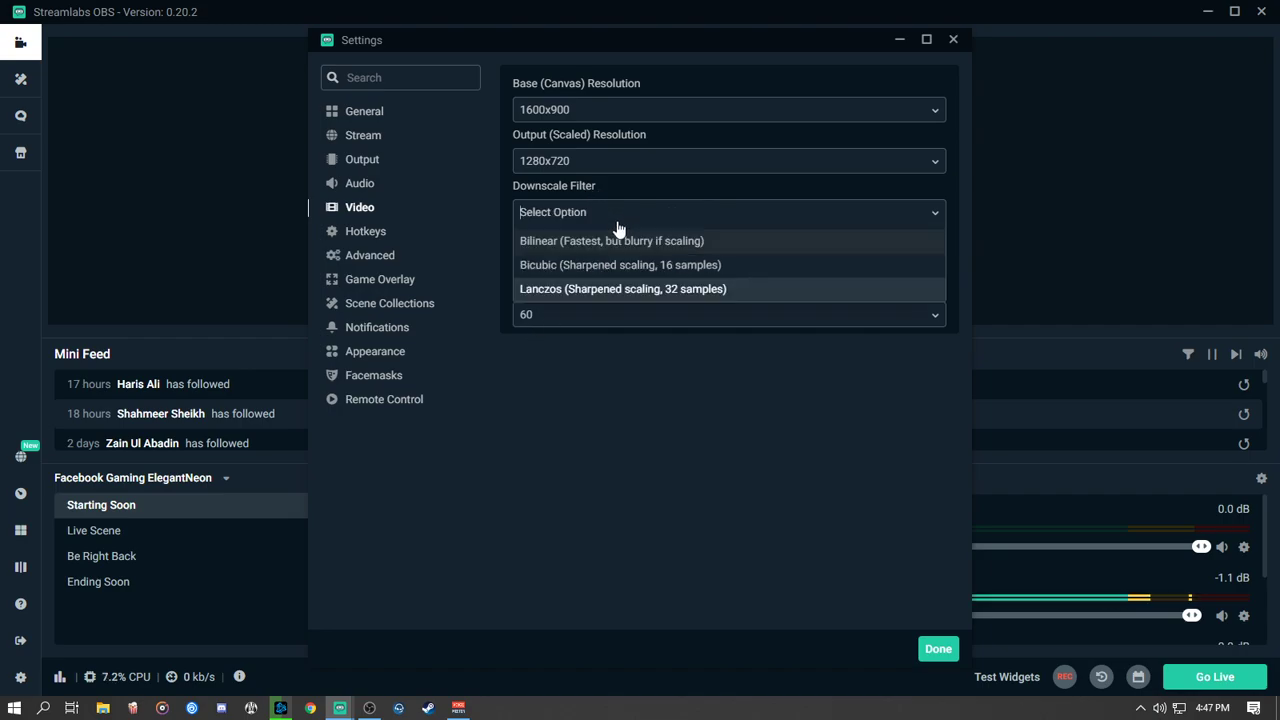
{"action": "left_click", "coordinate": [707, 292]}
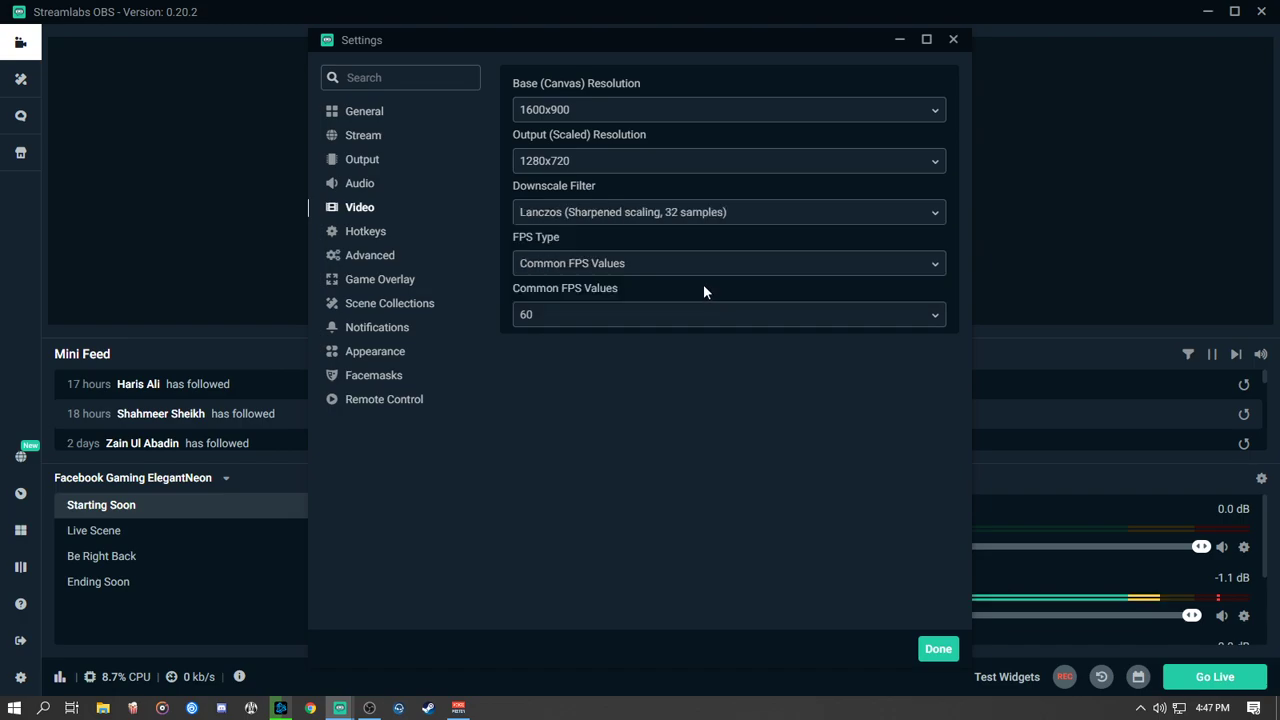
{"action": "left_click", "coordinate": [621, 224]}
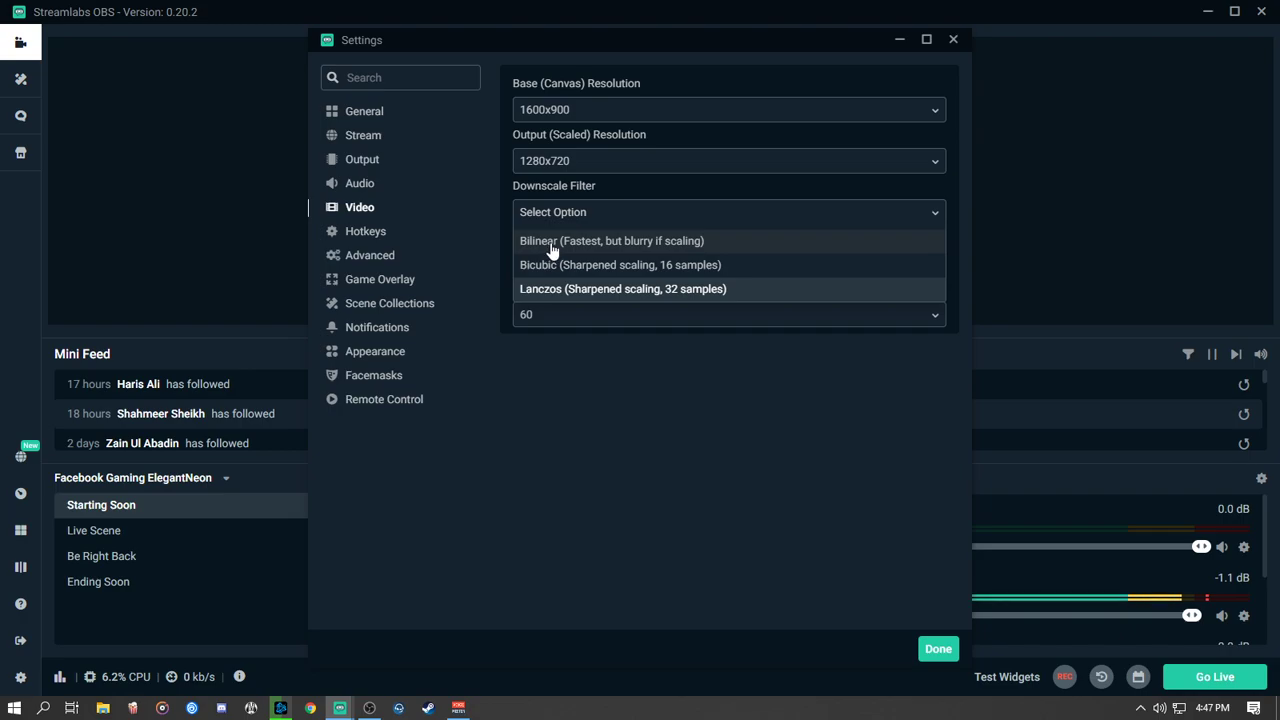
{"action": "left_click", "coordinate": [598, 289]}
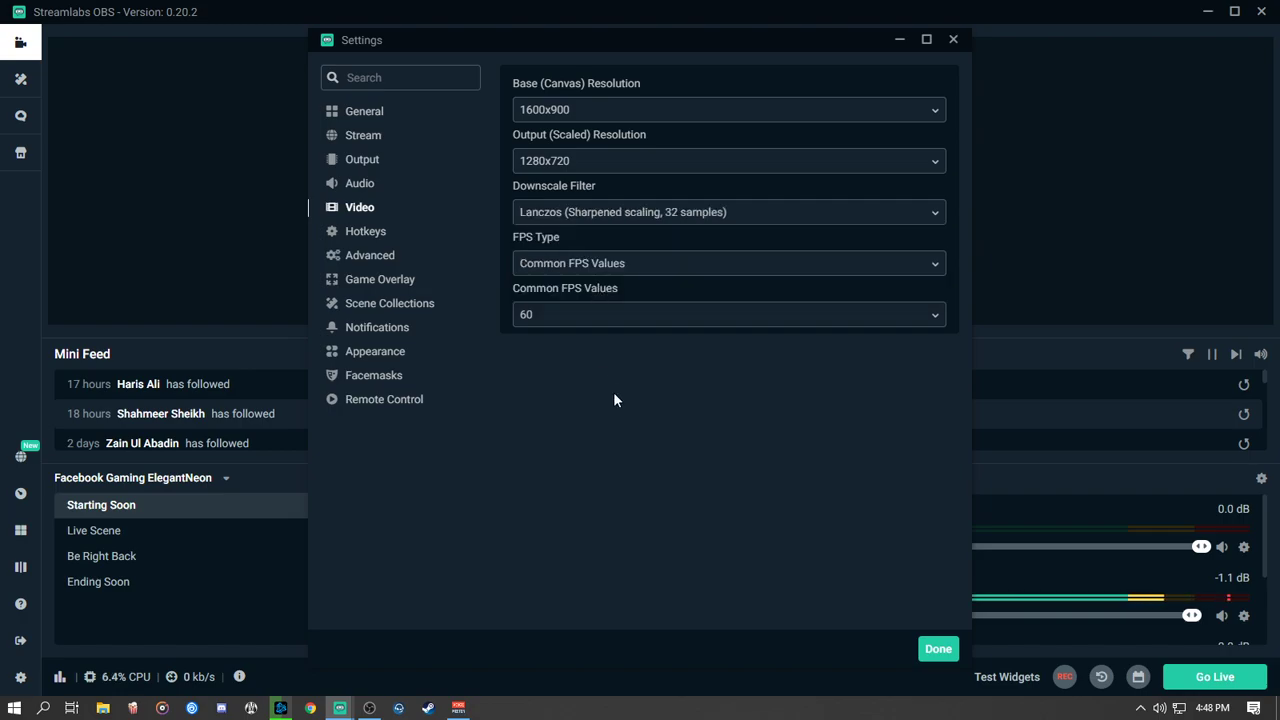
{"action": "left_click", "coordinate": [575, 266]}
{"action": "left_click", "coordinate": [576, 292]}
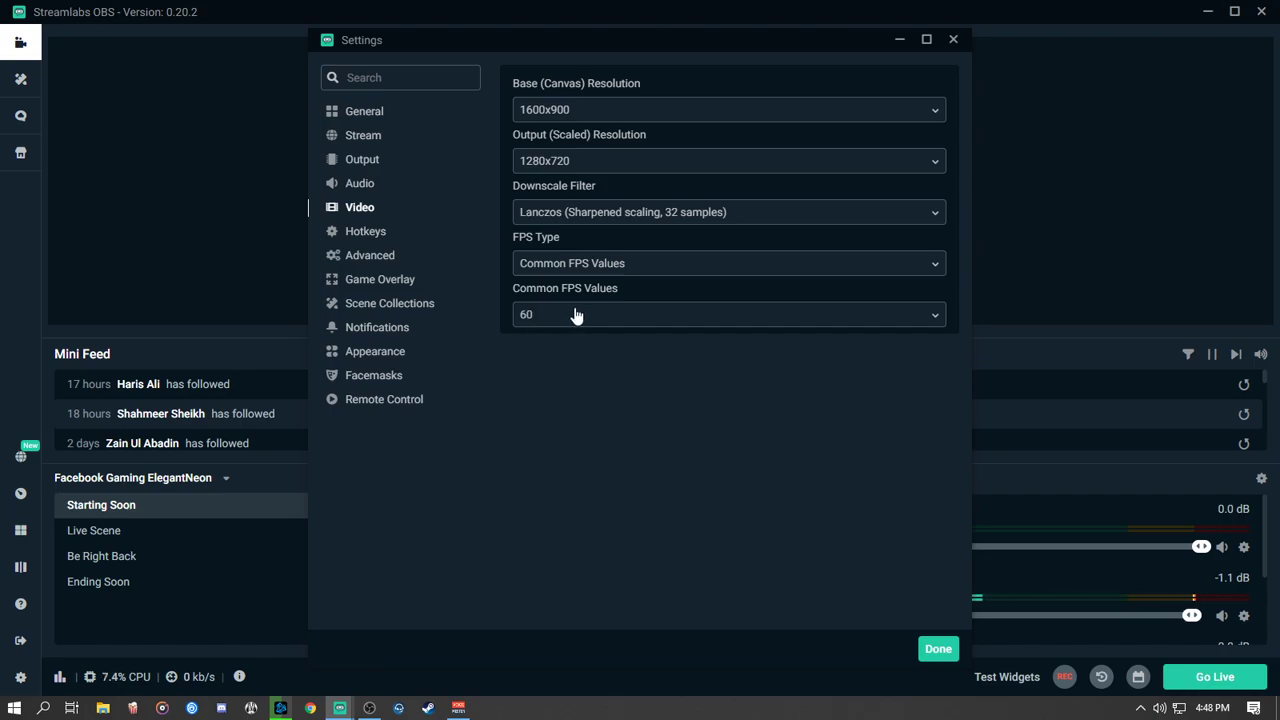
Step: Show the Audio settings: 48khz Stereo, Default desktop audio, VoiceMeeter Output mic
{"action": "left_click", "coordinate": [360, 185]}
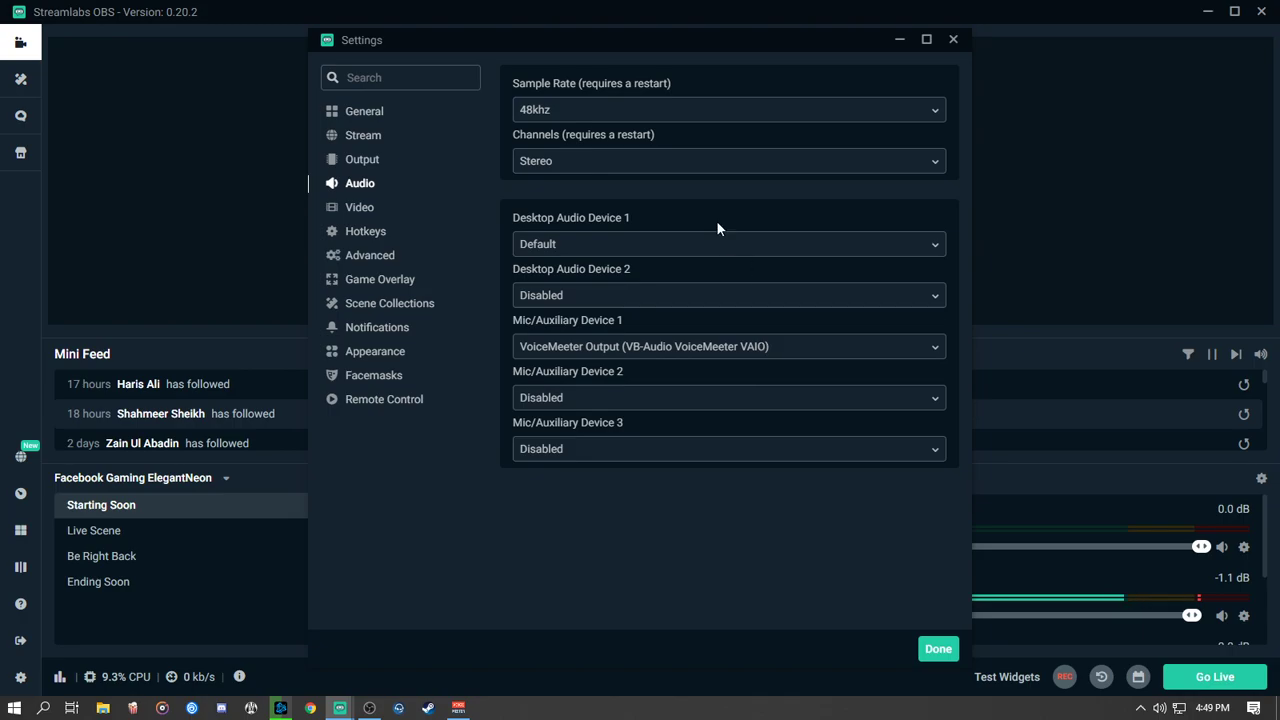
Step: On the Output page, toggle Output Mode to Simple and back to Advanced, then list the encoders
{"action": "left_click", "coordinate": [358, 162]}
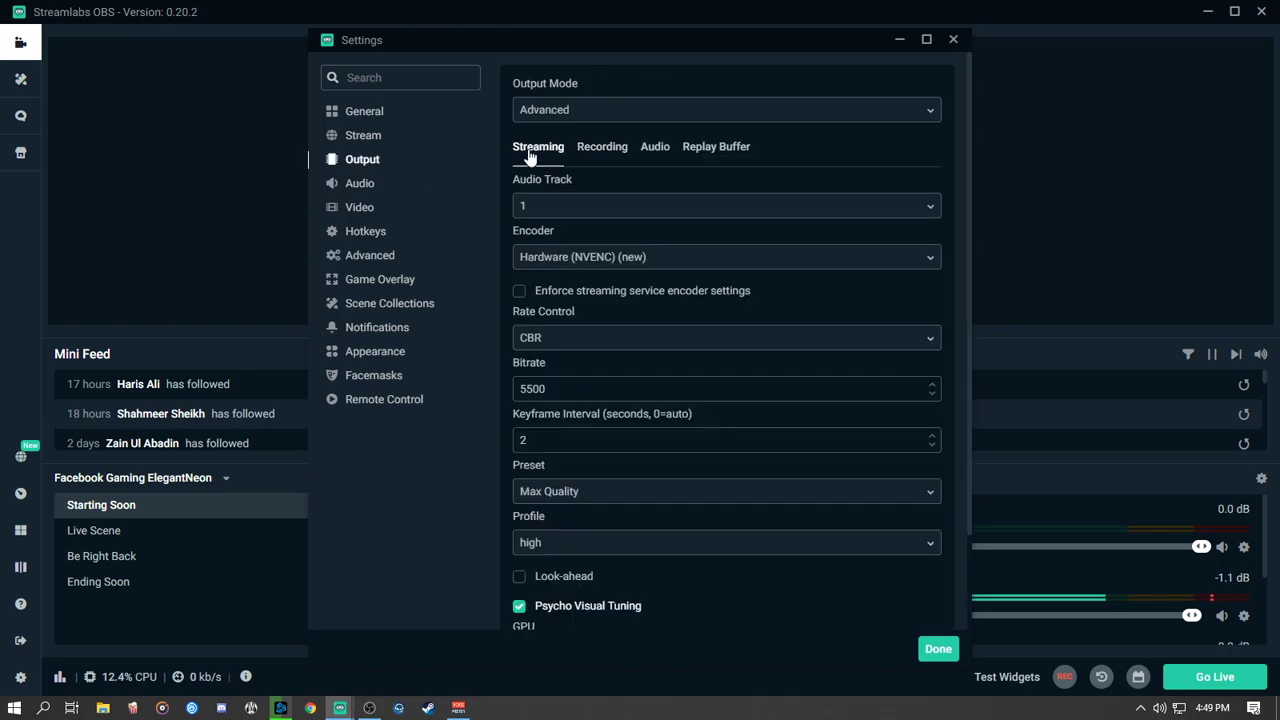
{"action": "left_click", "coordinate": [555, 110]}
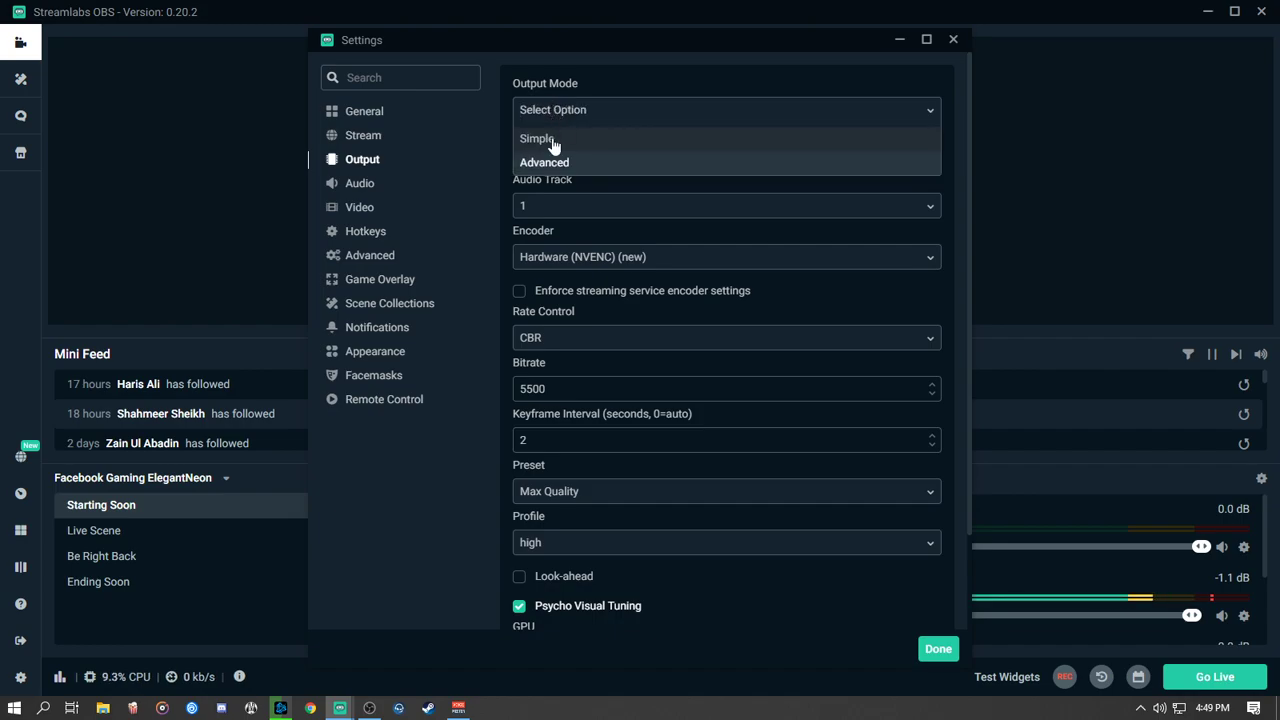
{"action": "left_click", "coordinate": [554, 140]}
{"action": "left_click", "coordinate": [591, 110]}
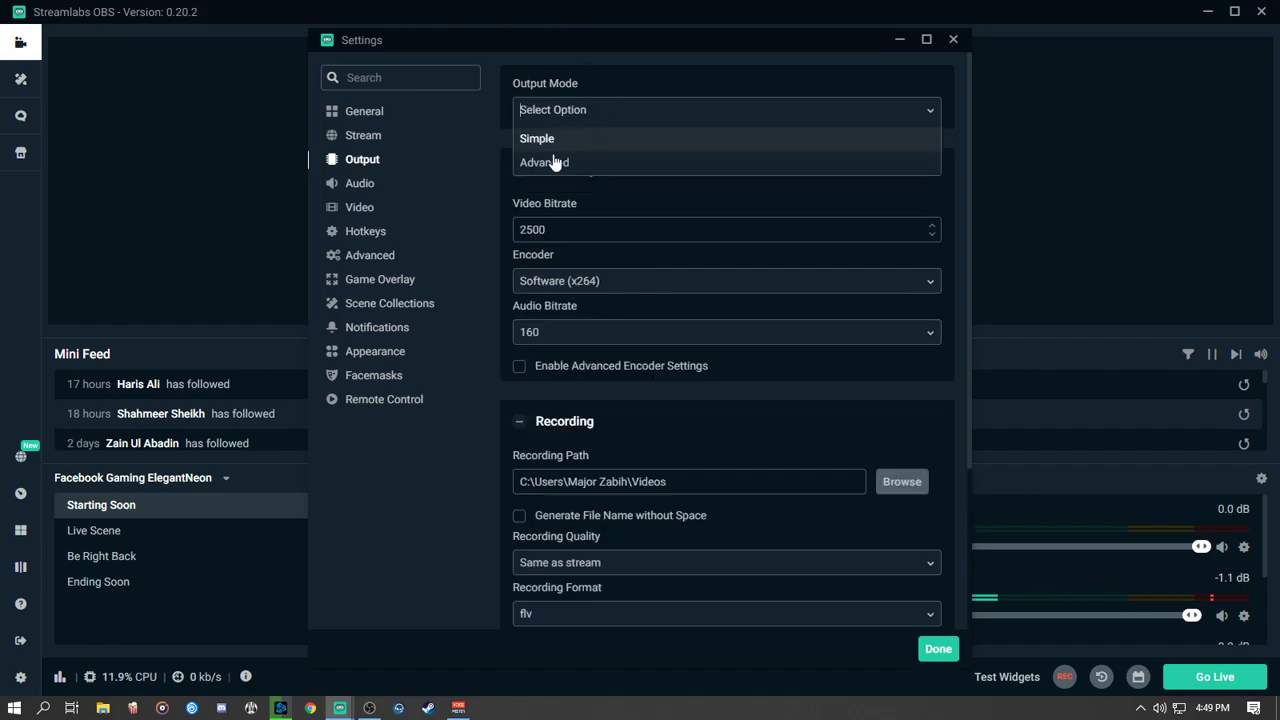
{"action": "left_click", "coordinate": [560, 162]}
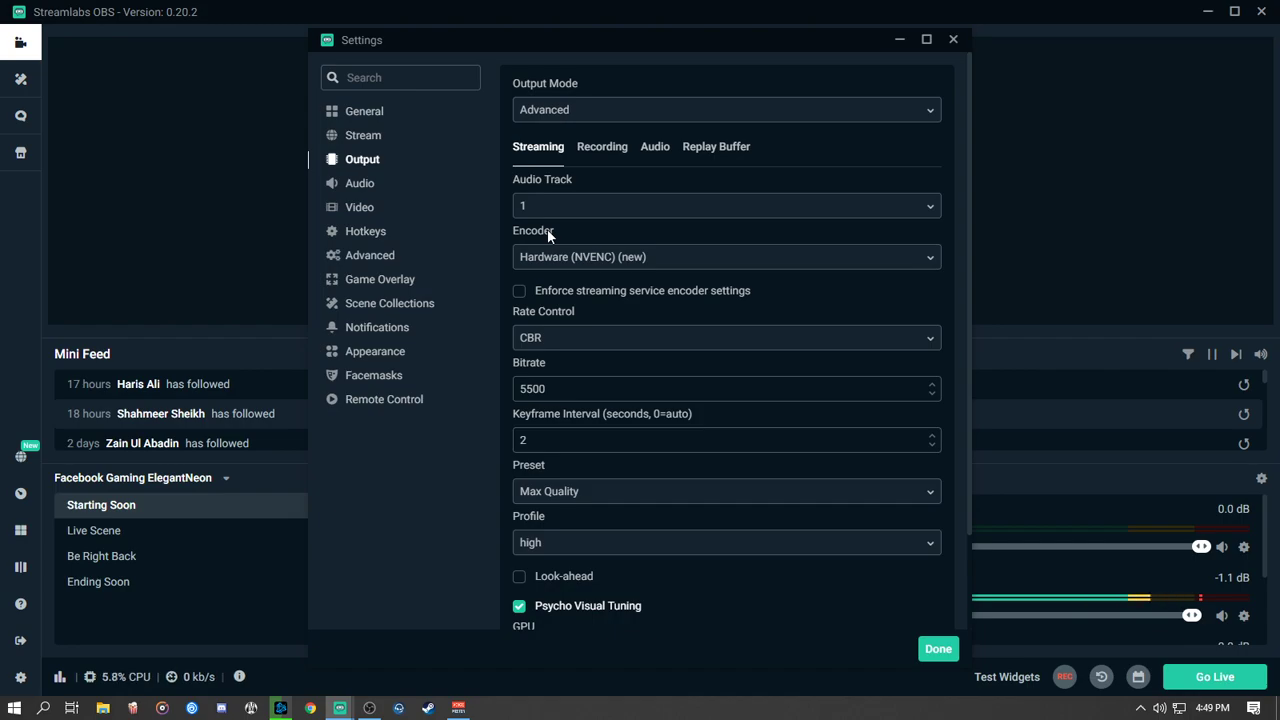
{"action": "left_click", "coordinate": [918, 264]}
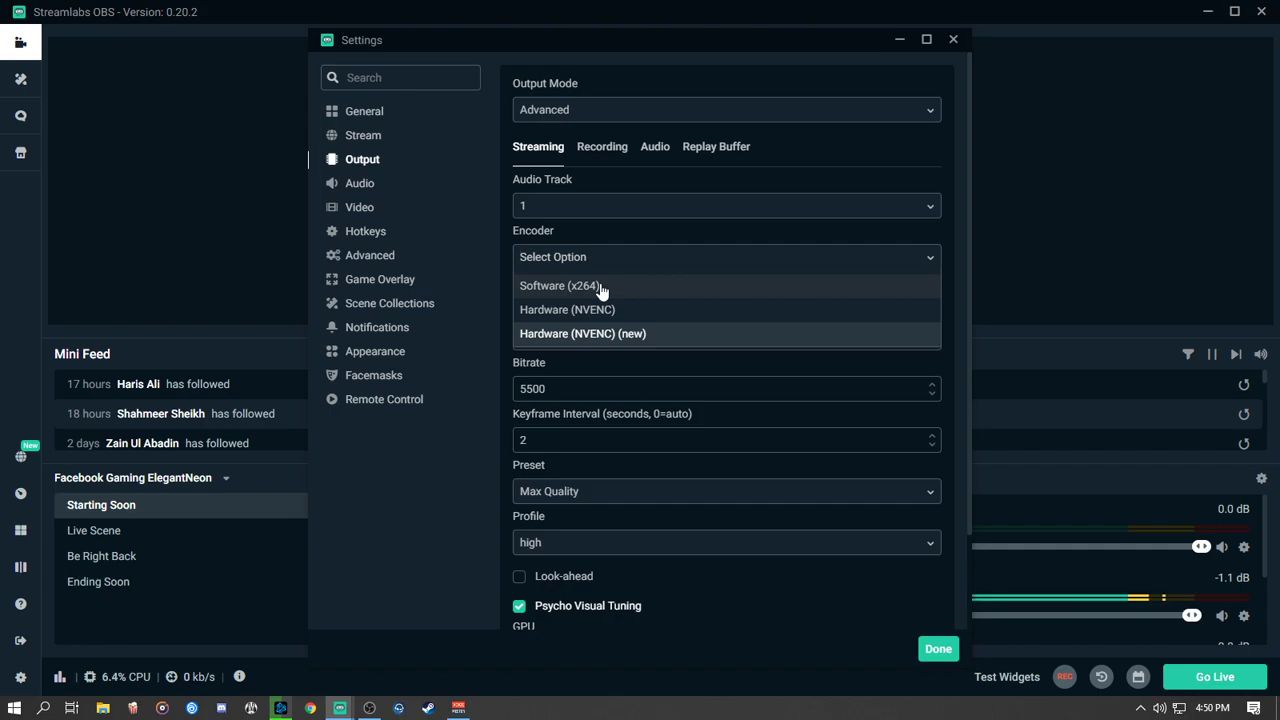
Step: Choose Hardware (NVENC) (new) as the streaming encoder
{"action": "left_click", "coordinate": [621, 340]}
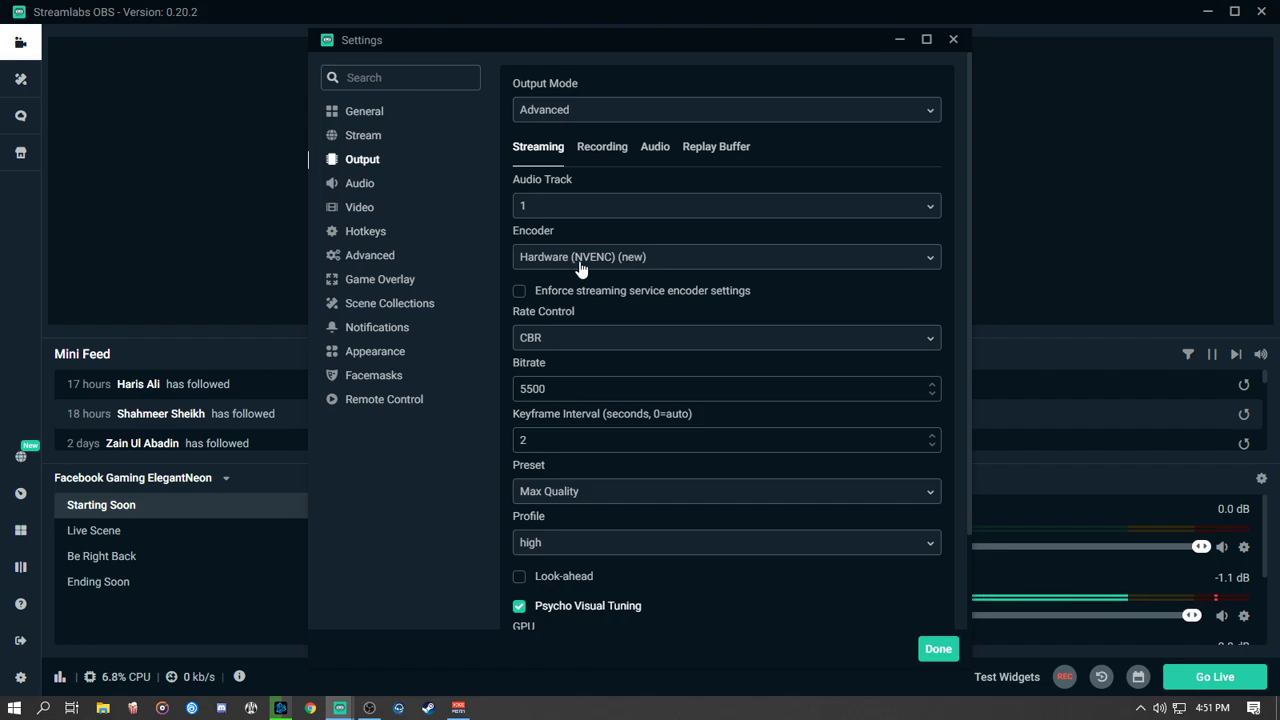
{"action": "left_click", "coordinate": [580, 266]}
{"action": "left_click", "coordinate": [583, 337]}
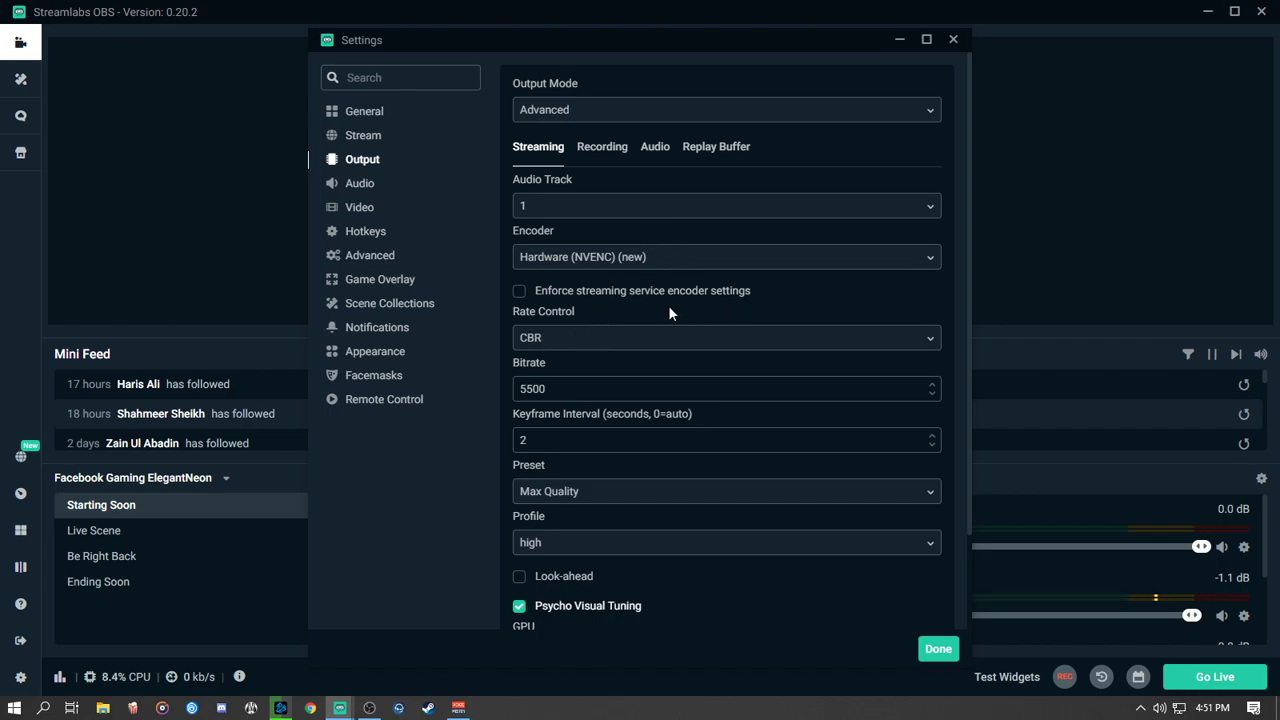
Step: Set the streaming Rate Control to CBR
{"action": "left_click", "coordinate": [560, 337]}
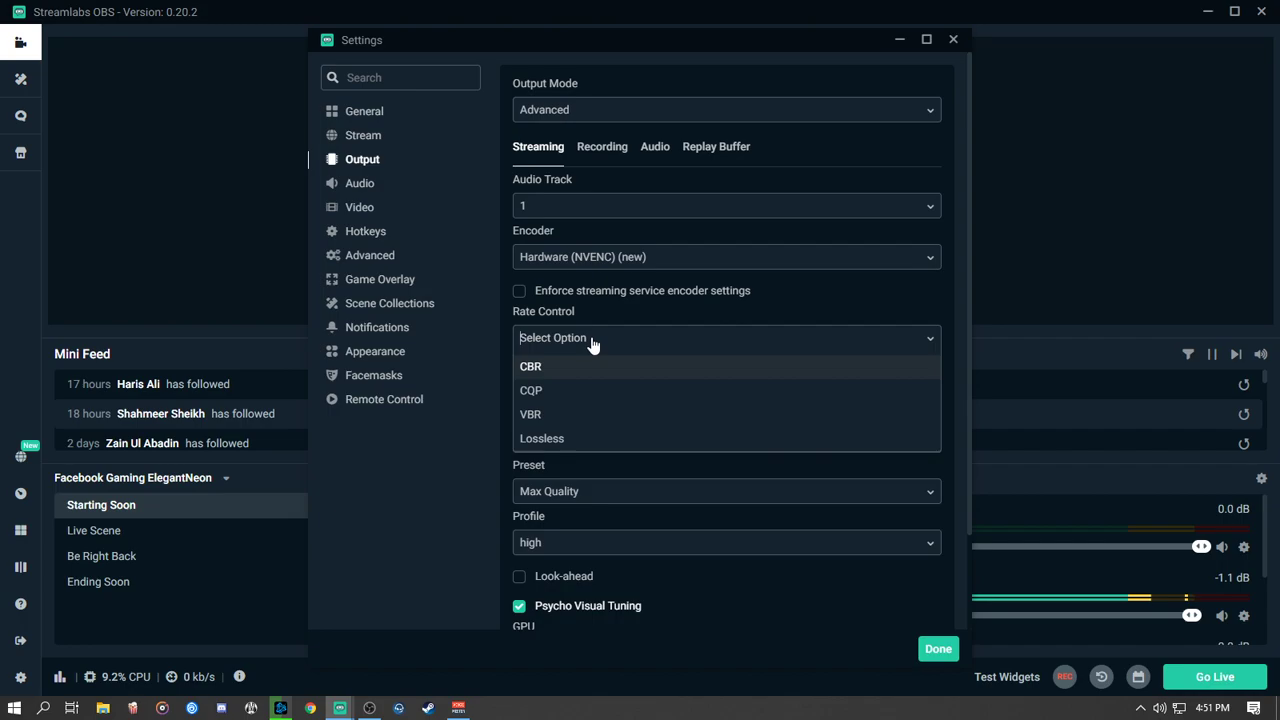
{"action": "left_click", "coordinate": [539, 370]}
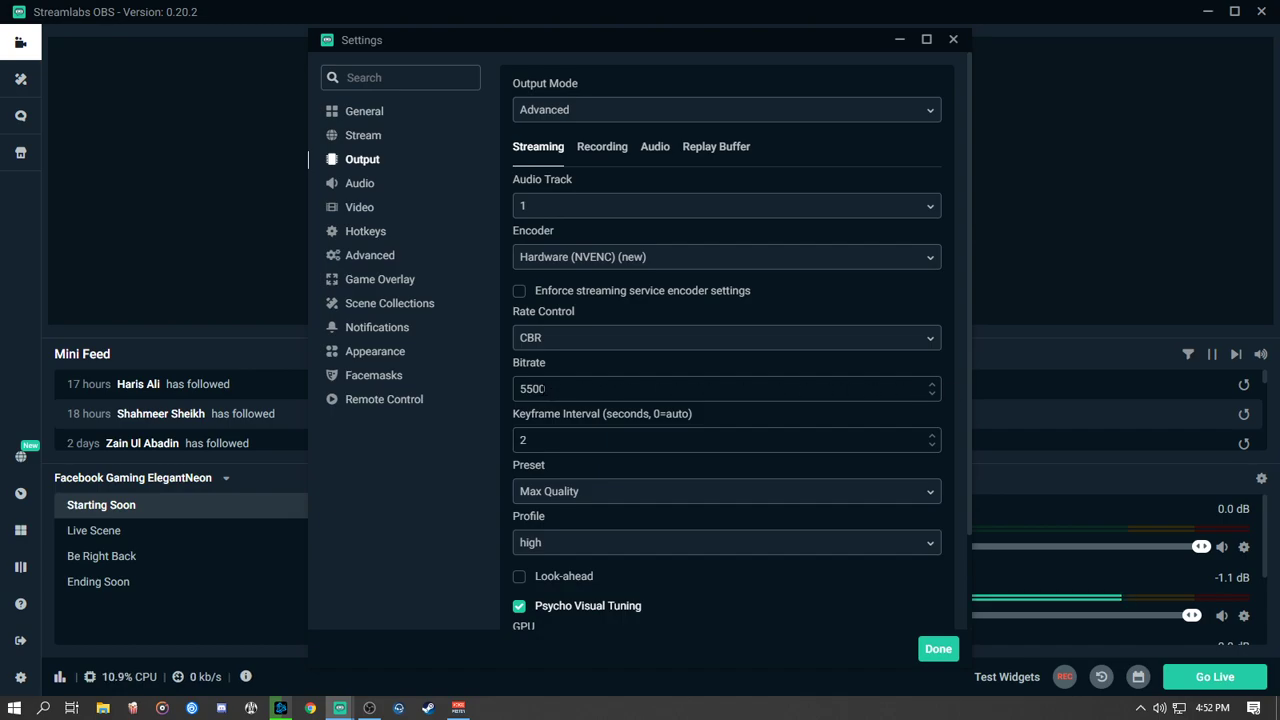
Step: Select the 5500 bitrate field to edit it
{"action": "left_click", "coordinate": [938, 392]}
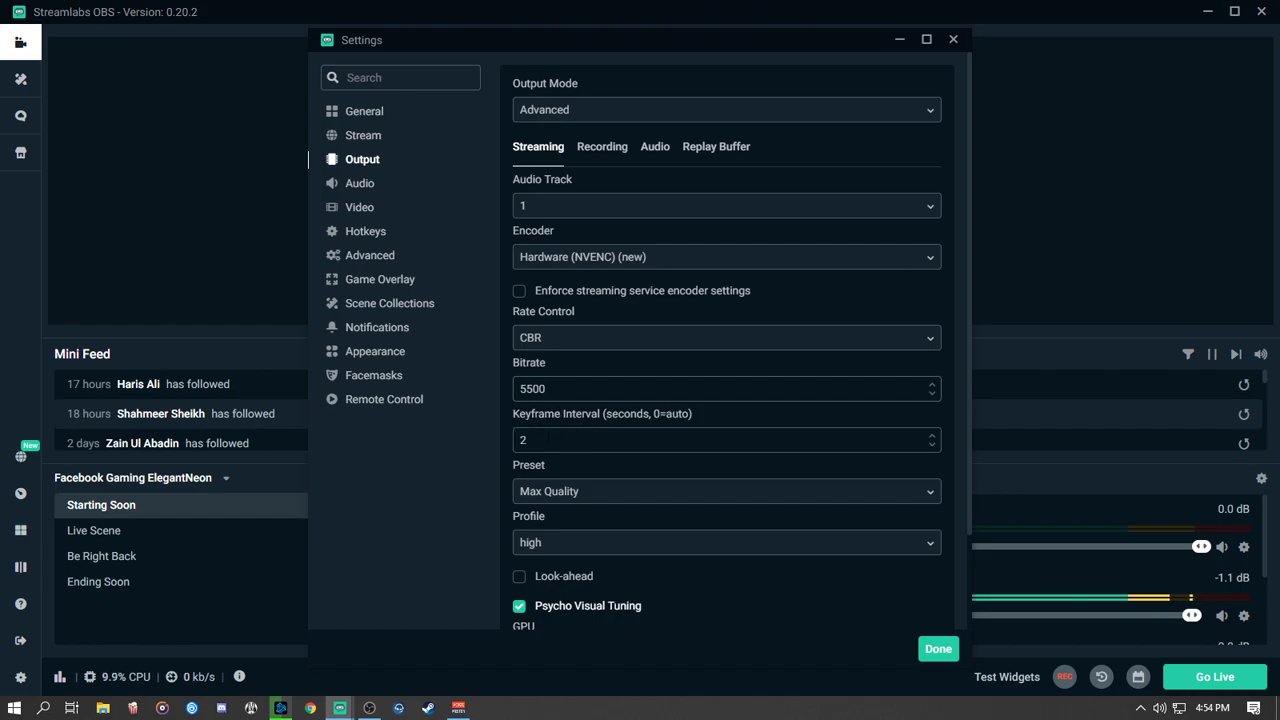
{"action": "scroll", "coordinate": [550, 440], "scroll_direction": "down", "scroll_amount": 2}
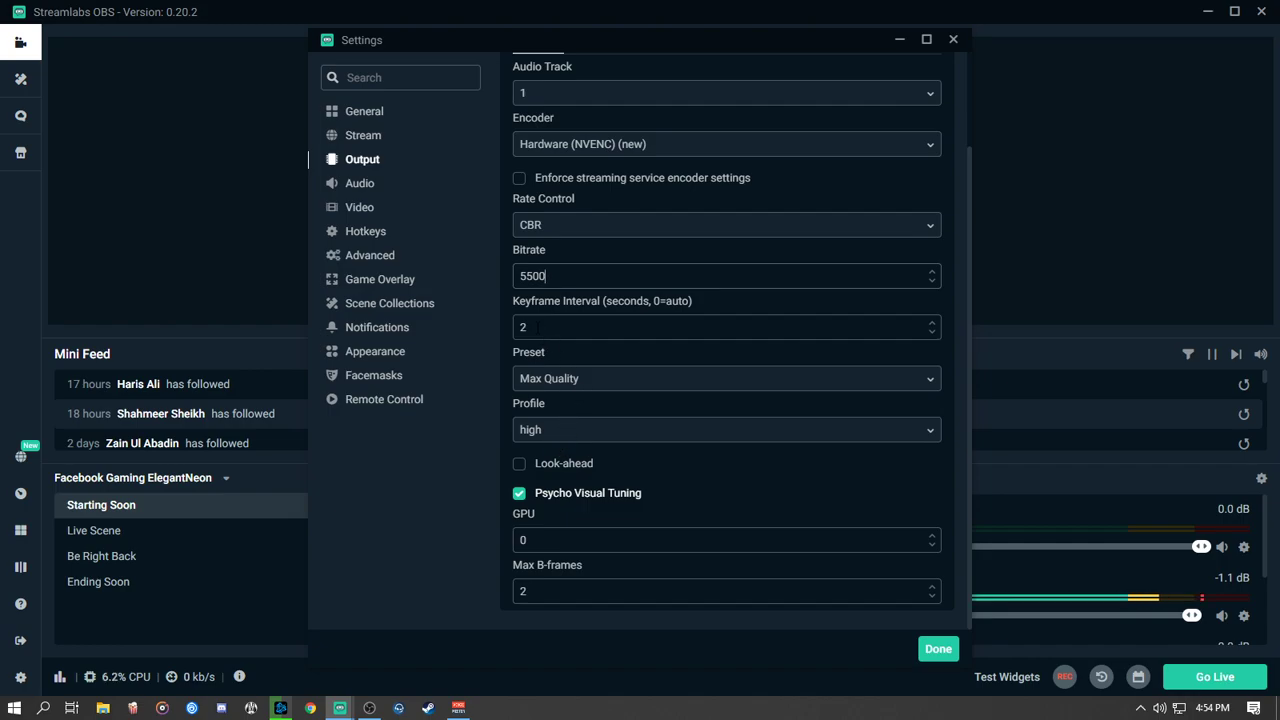
{"action": "left_click", "coordinate": [558, 380]}
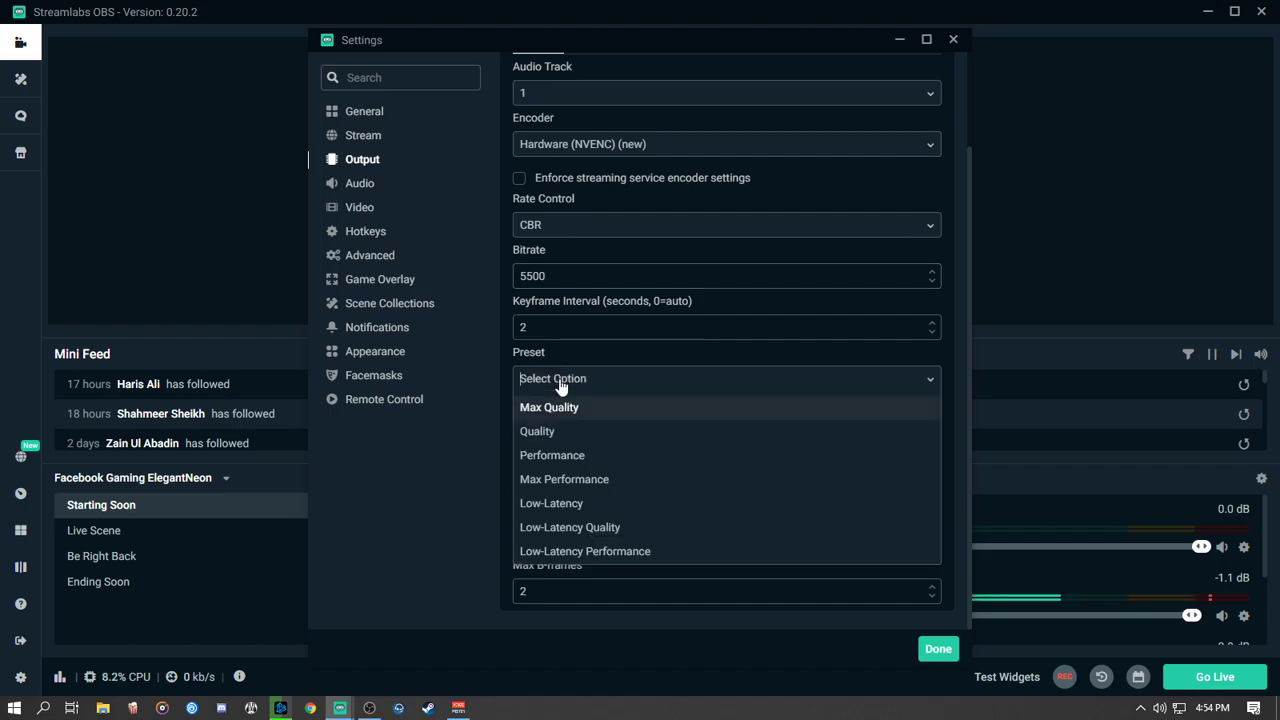
{"action": "left_click", "coordinate": [555, 432]}
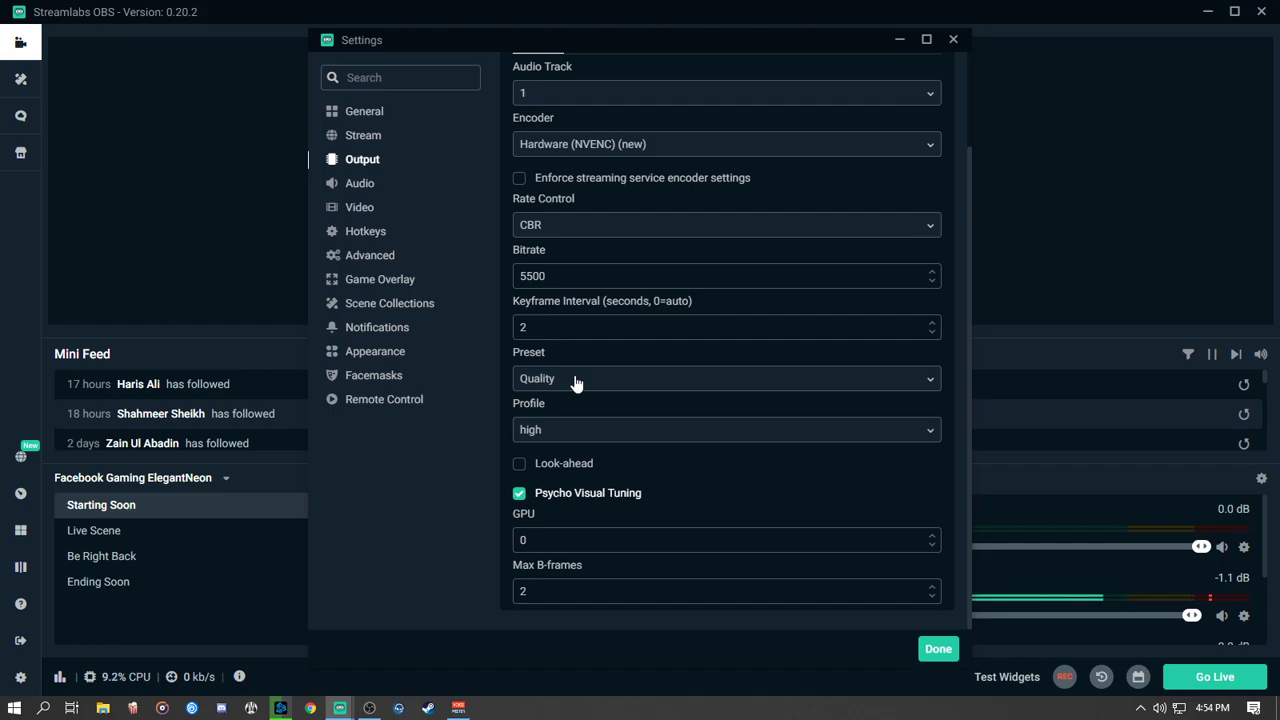
{"action": "left_click", "coordinate": [575, 380]}
{"action": "left_click", "coordinate": [562, 438]}
{"action": "left_click", "coordinate": [556, 388]}
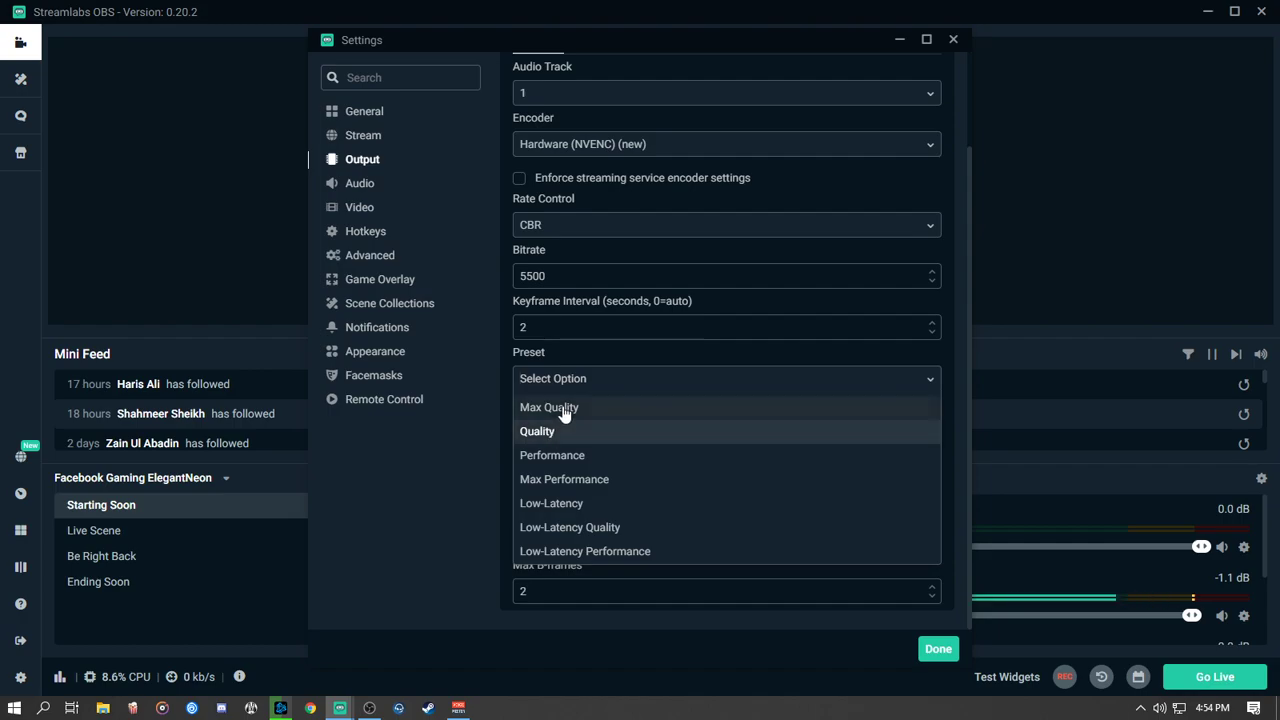
{"action": "left_click", "coordinate": [562, 409]}
{"action": "left_click", "coordinate": [556, 385]}
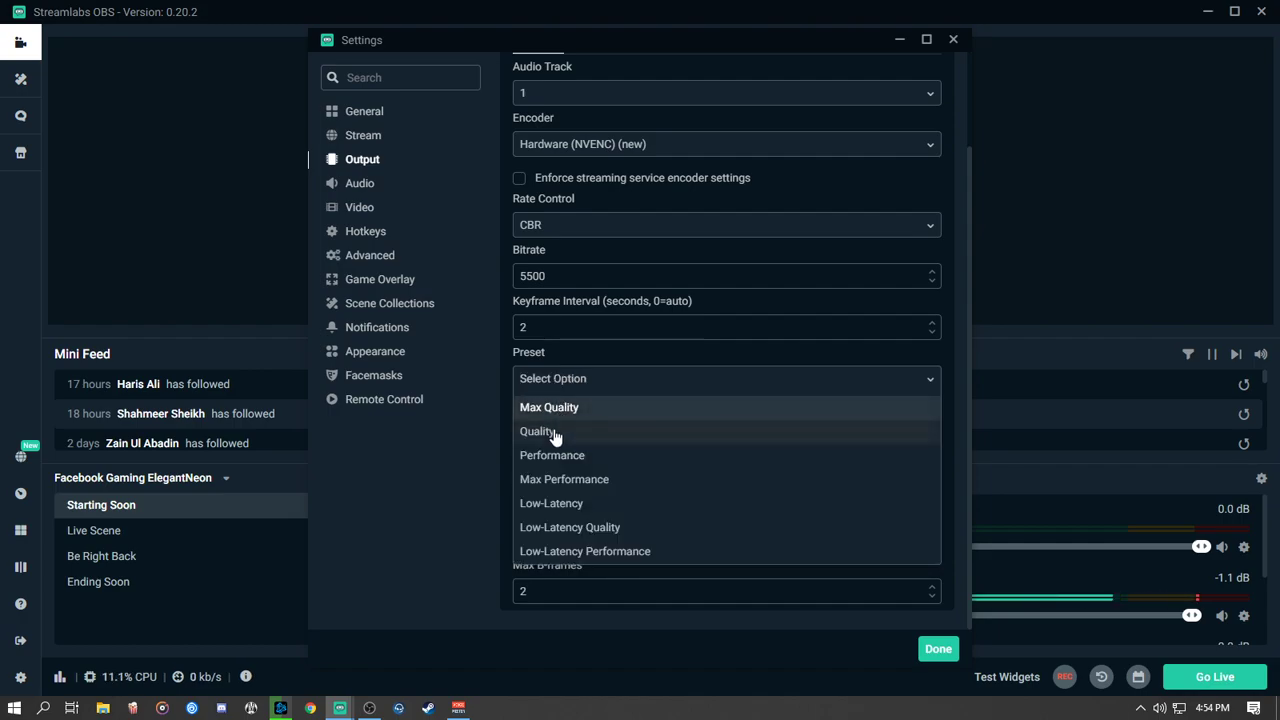
{"action": "left_click", "coordinate": [553, 433]}
{"action": "left_click", "coordinate": [548, 382]}
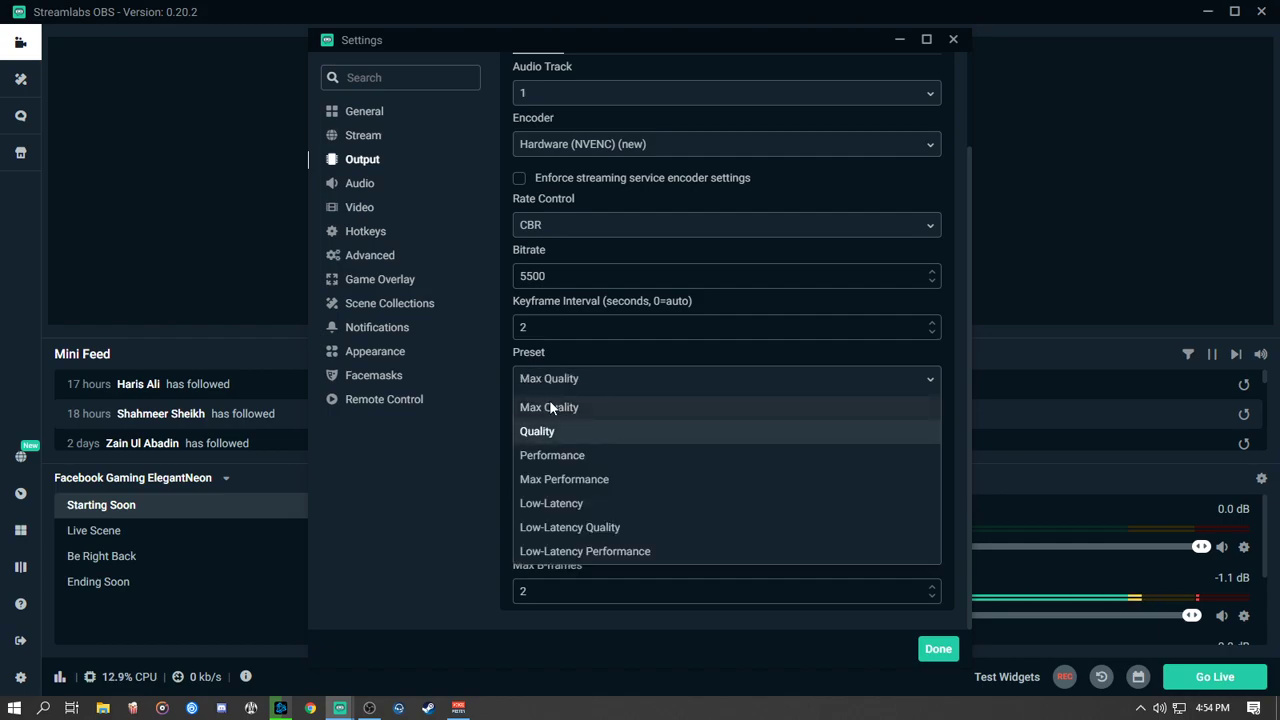
{"action": "left_click", "coordinate": [550, 406]}
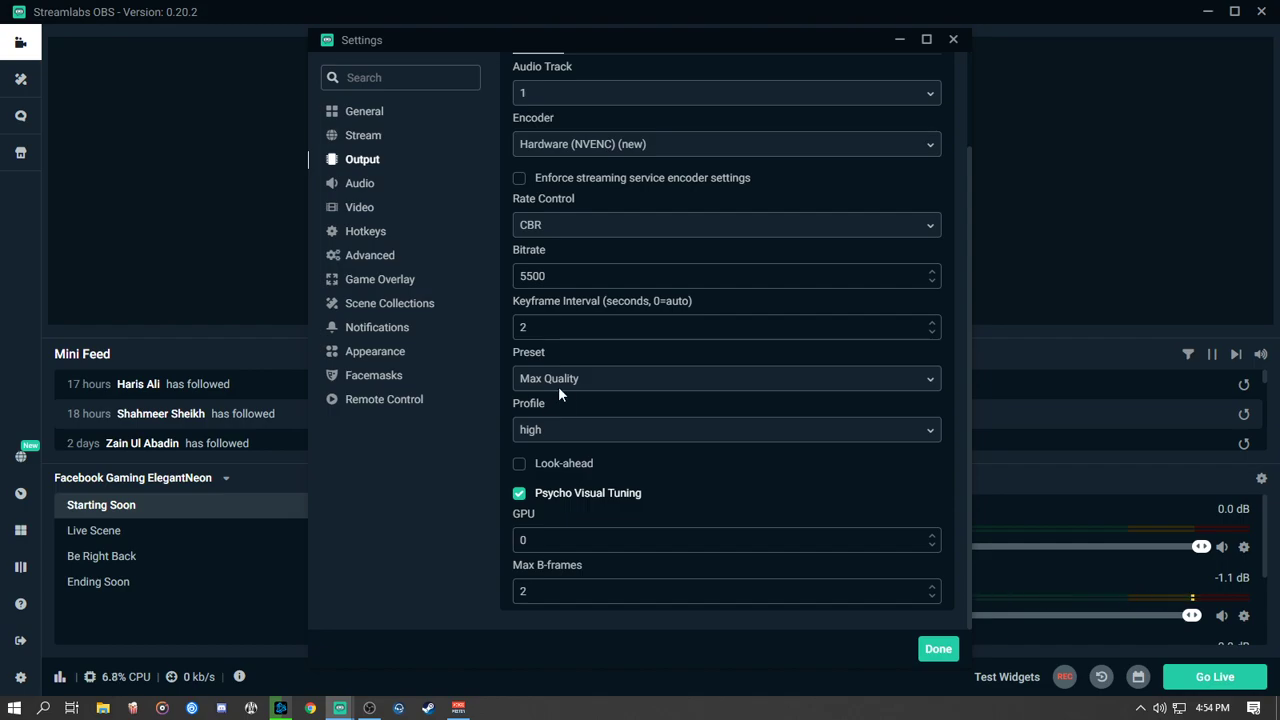
{"action": "left_click", "coordinate": [554, 387]}
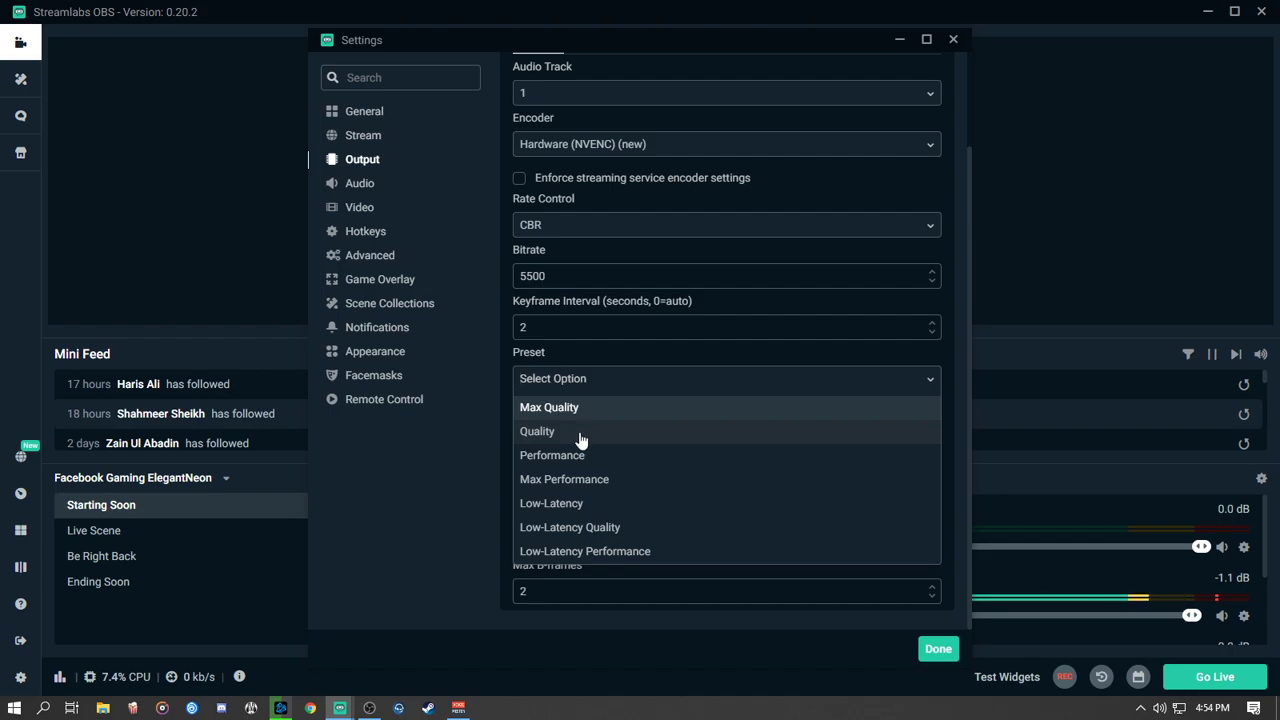
{"action": "left_click", "coordinate": [570, 459]}
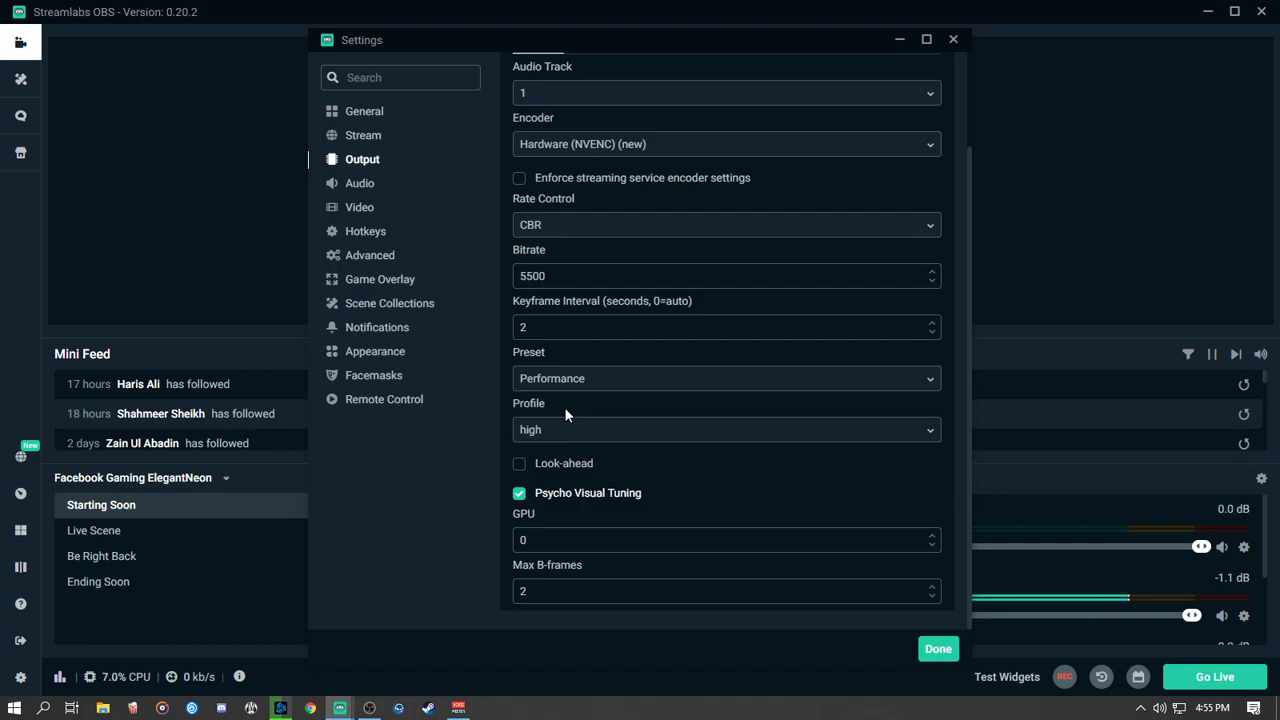
{"action": "left_click", "coordinate": [570, 381]}
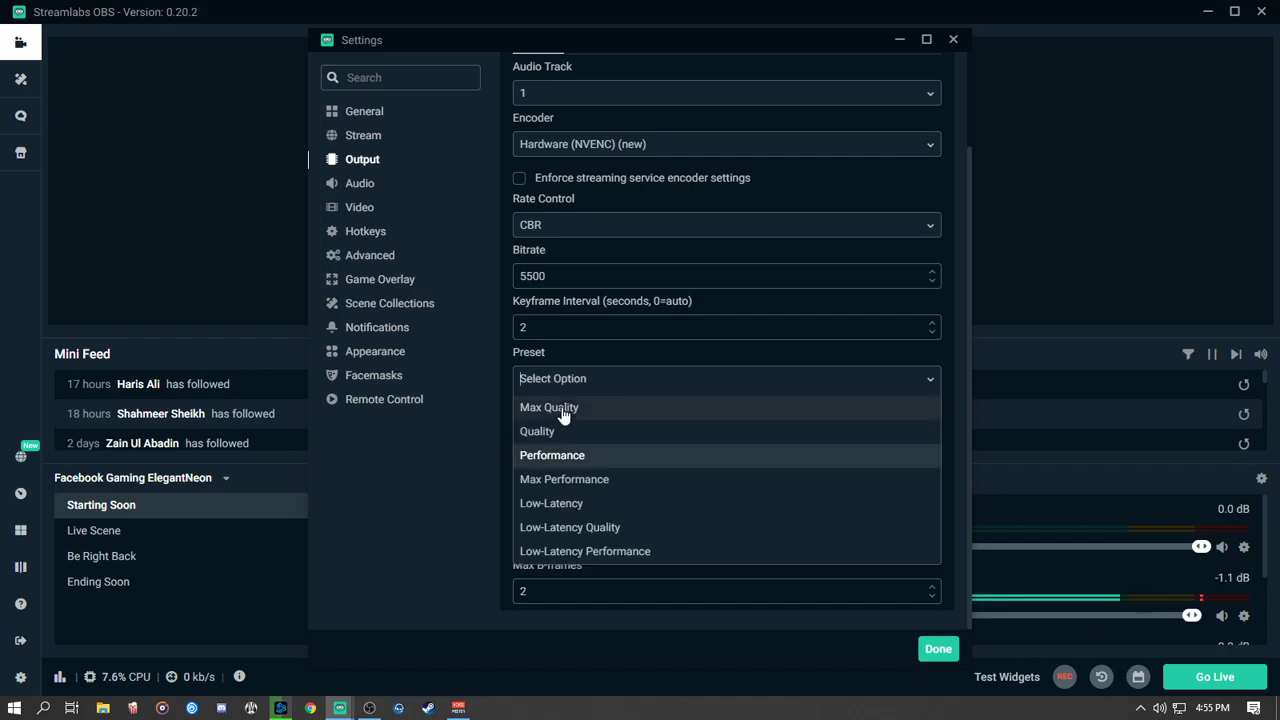
{"action": "left_click", "coordinate": [562, 411]}
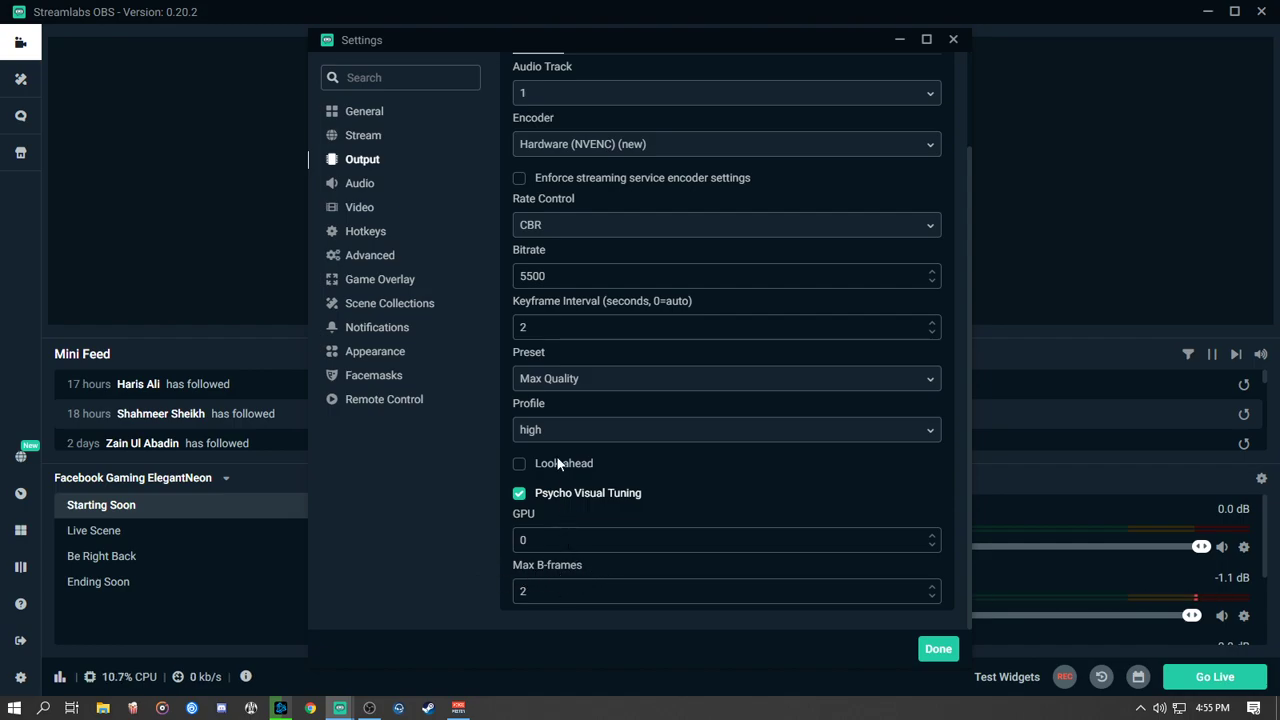
{"action": "scroll", "coordinate": [617, 533], "scroll_direction": "up", "scroll_amount": 2}
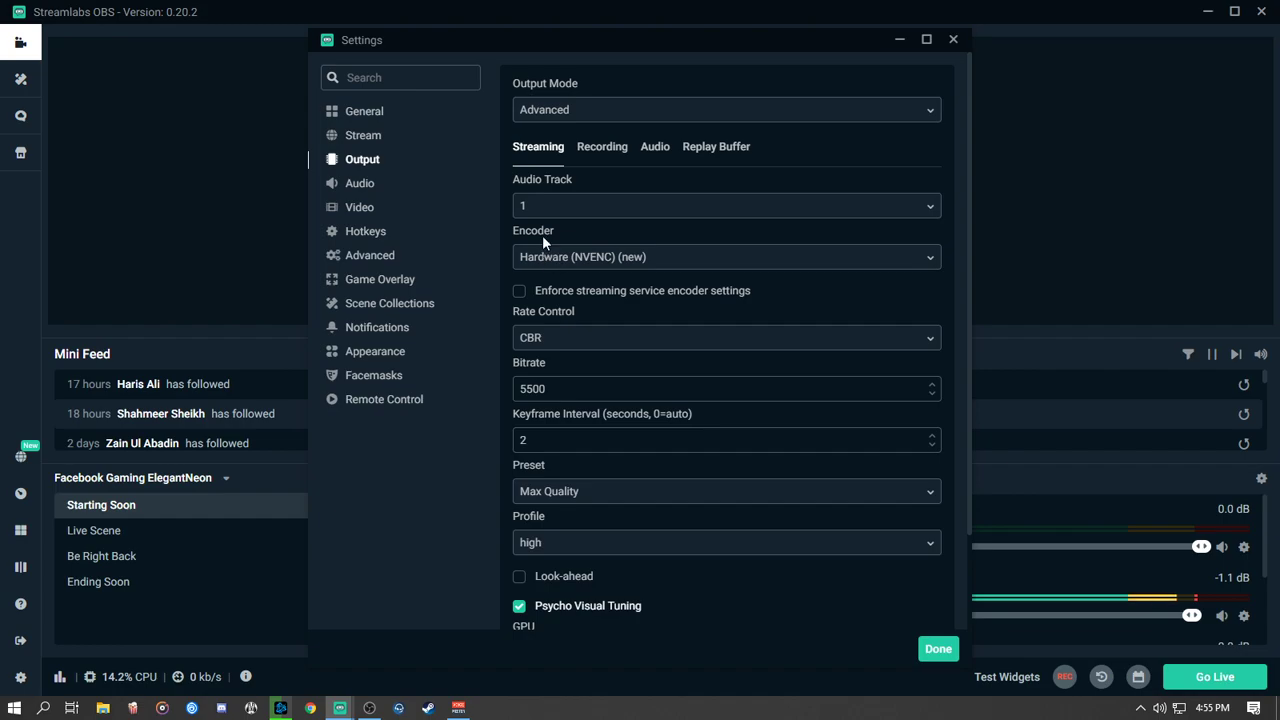